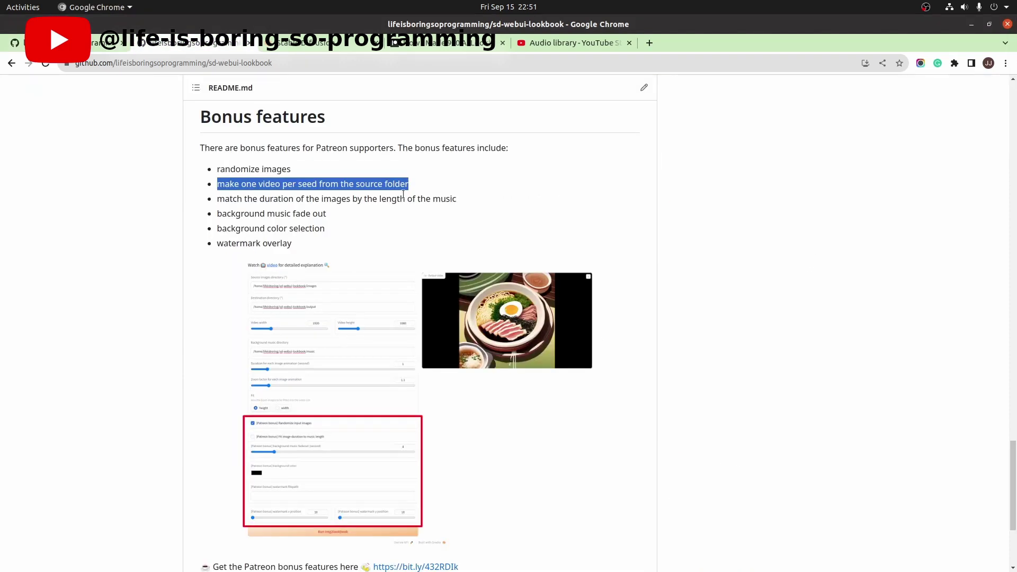
- Review the README's bonus feature about matching image duration to music length and the Patreon post on AI lookbook videos
{"action": "left_click", "coordinate": [404, 197]}
{"action": "triple_click", "coordinate": [404, 197]}
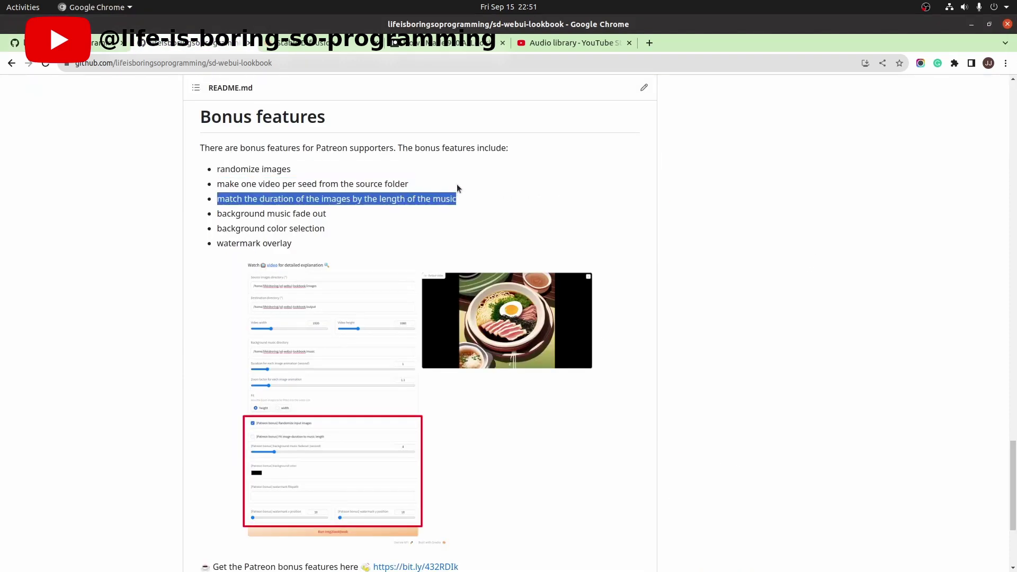
{"action": "left_click", "coordinate": [483, 167]}
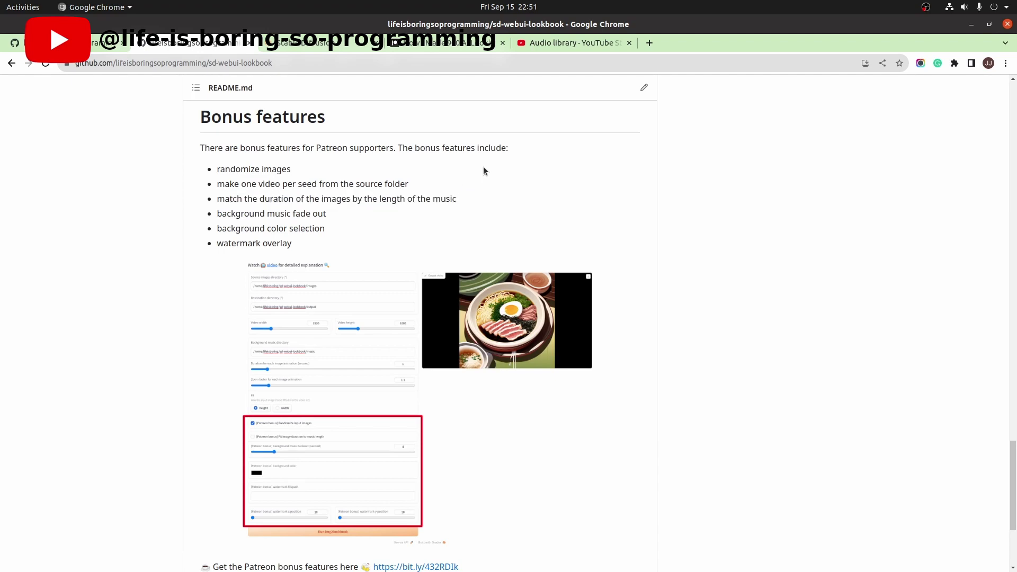
{"action": "left_click", "coordinate": [455, 46]}
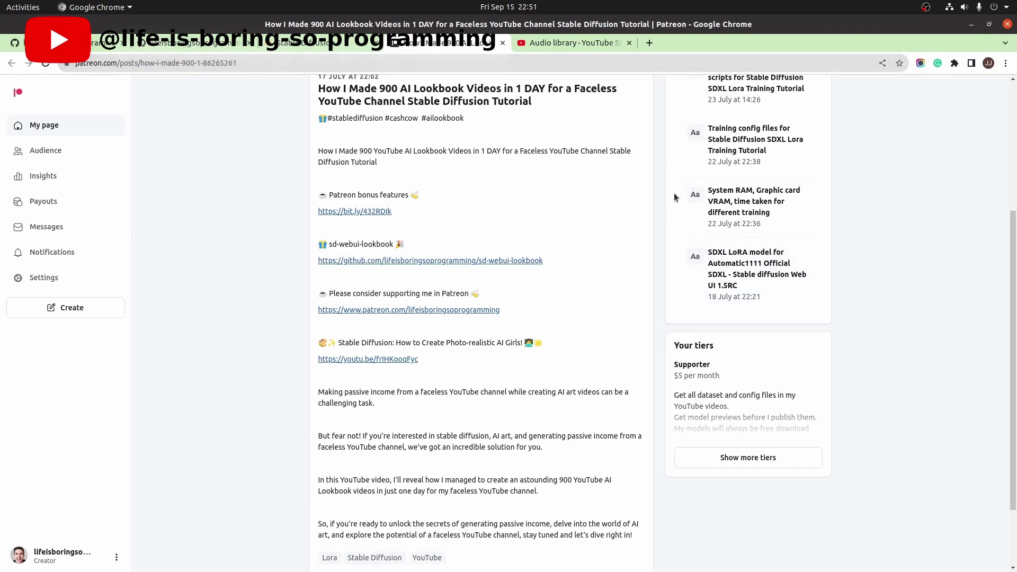
{"action": "key", "text": "ctrl+Page_Up"}
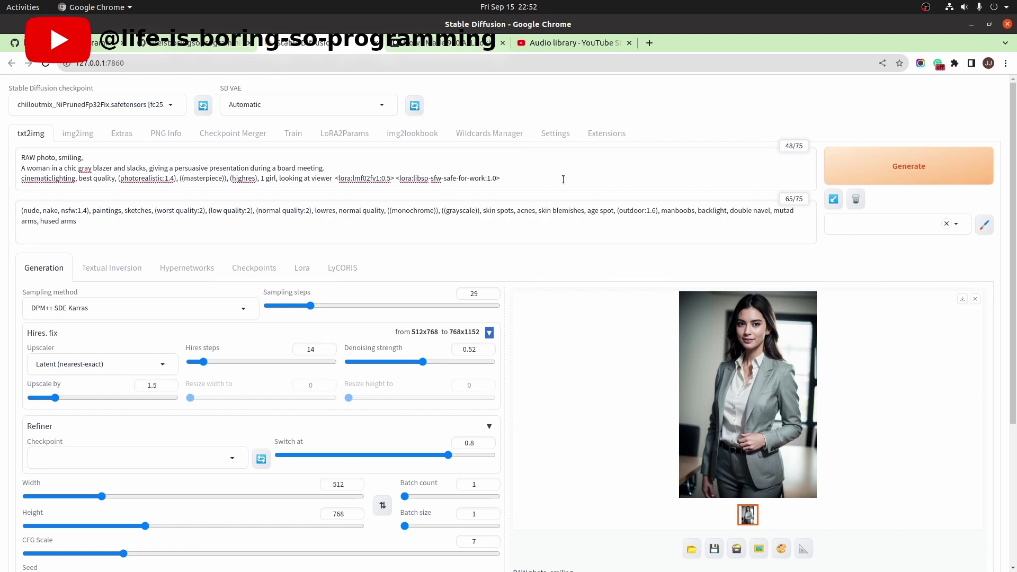
- Examine the parts of the txt2img prompt: the opening line, the scene description and the quality and LoRA line
{"action": "left_click_drag", "start_coordinate": [563, 179], "coordinate": [3, 145]}
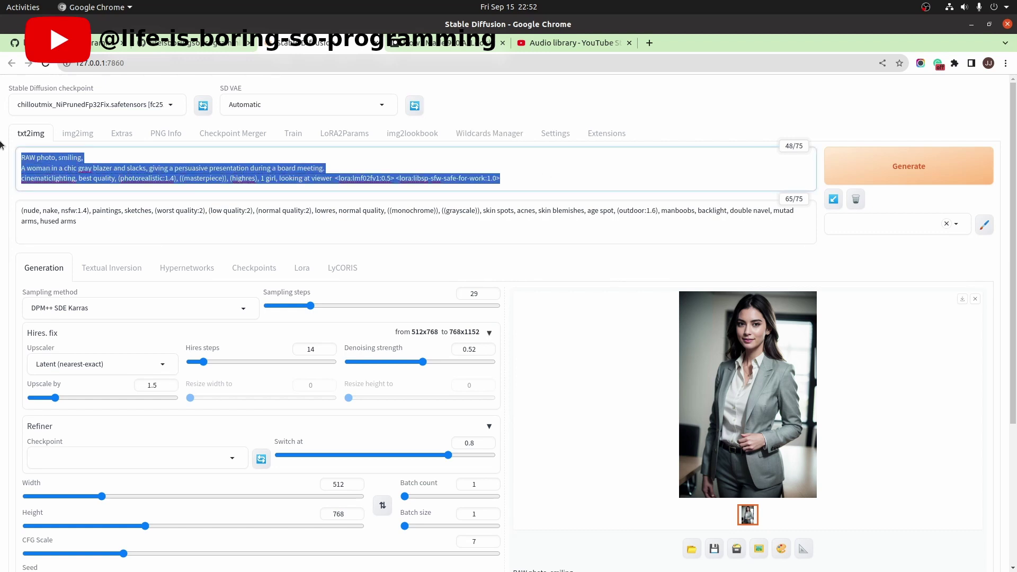
{"action": "left_click", "coordinate": [555, 183]}
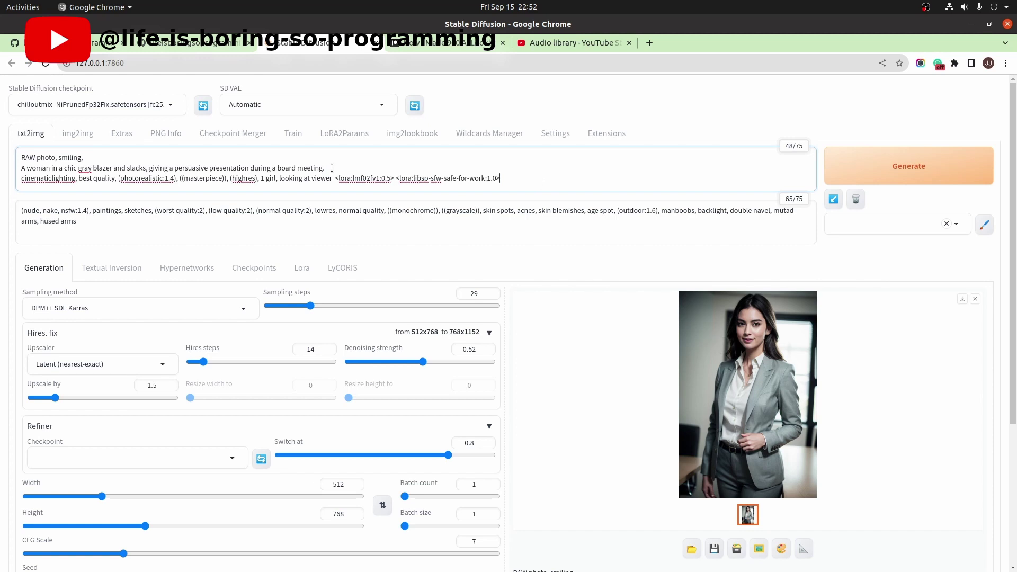
{"action": "triple_click", "coordinate": [88, 157]}
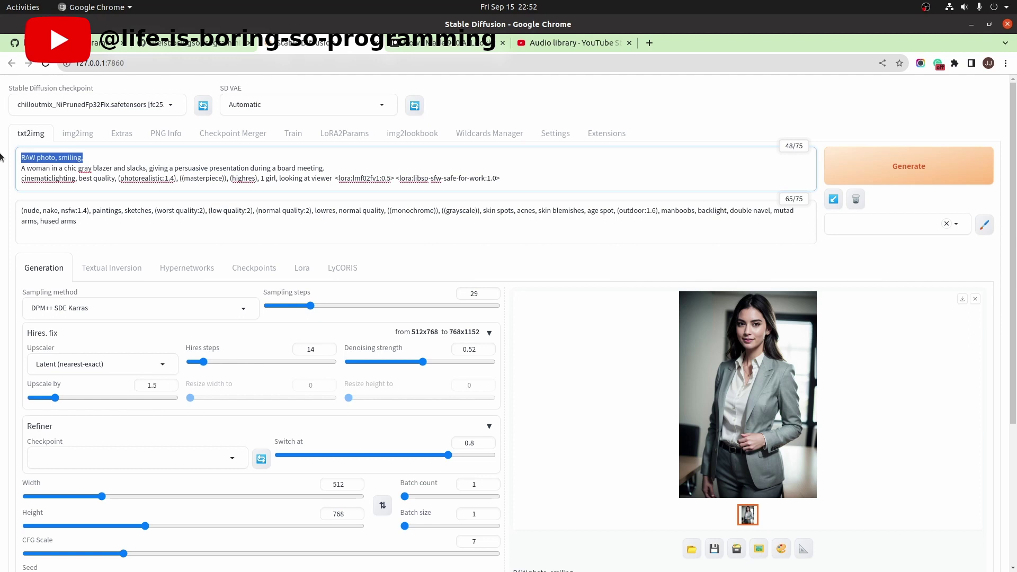
{"action": "triple_click", "coordinate": [187, 179]}
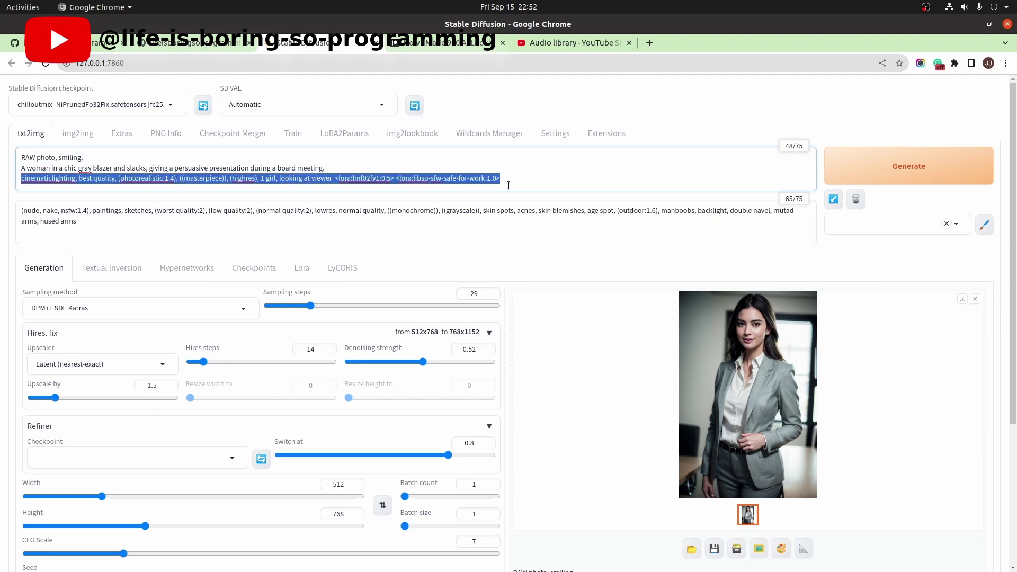
{"action": "triple_click", "coordinate": [449, 163]}
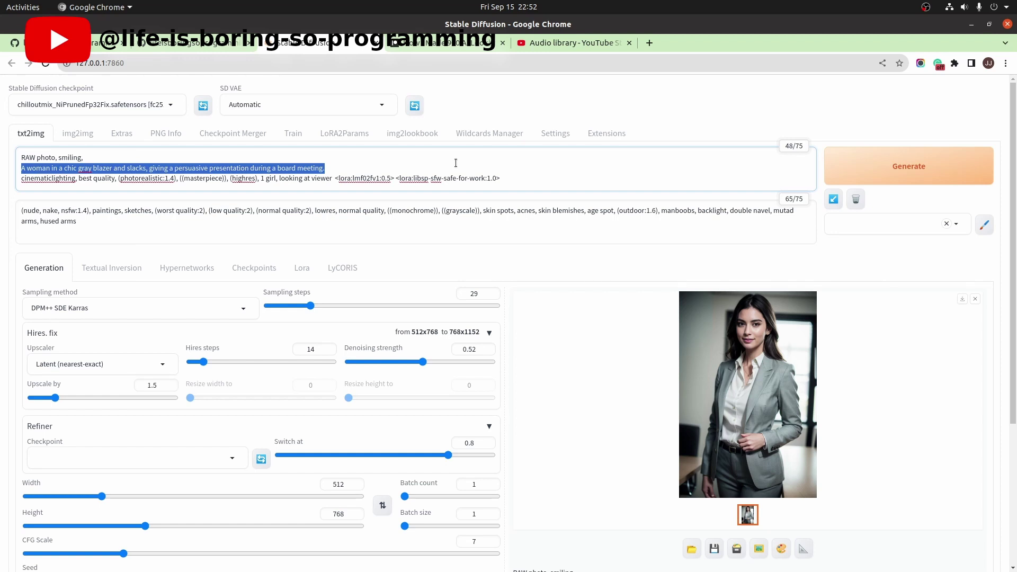
- Show the Wildcards Manager, then read office.txt from the sd-dynamic-prompts wildcards folder in Files and close it
{"action": "left_click", "coordinate": [496, 136]}
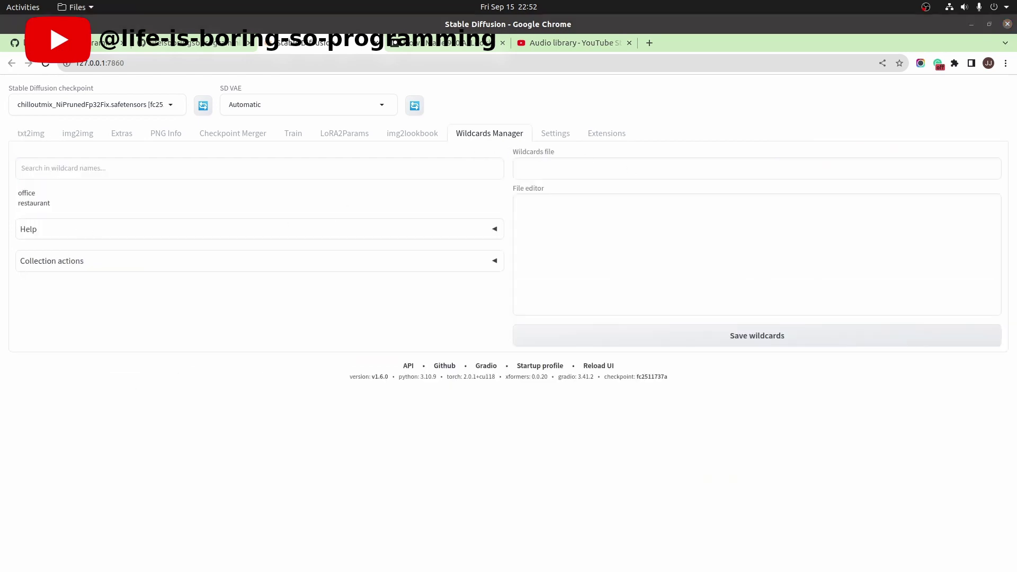
{"action": "key", "text": "alt+Tab"}
{"action": "left_click_drag", "start_coordinate": [491, 147], "coordinate": [502, 159]}
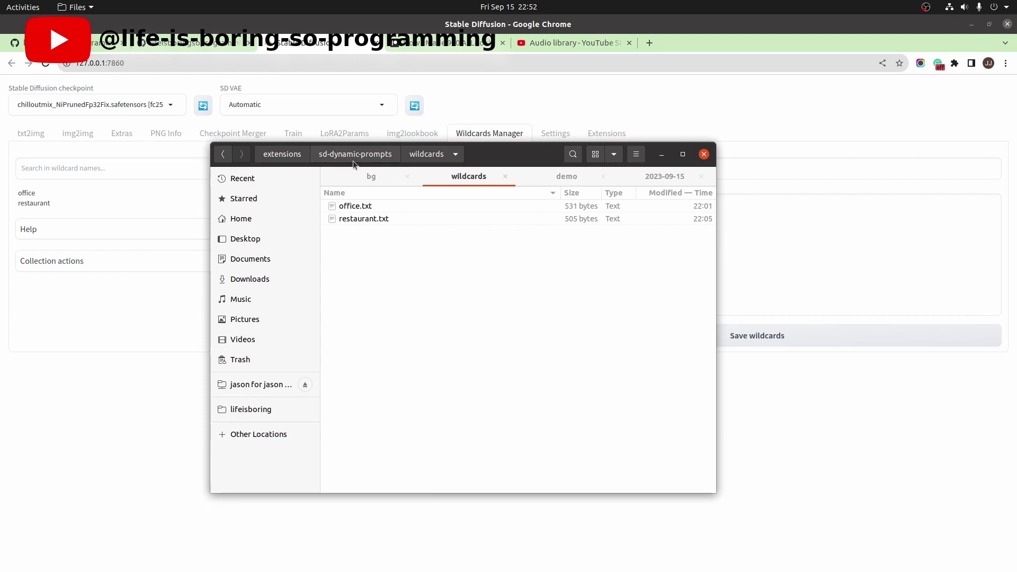
{"action": "double_click", "coordinate": [369, 207]}
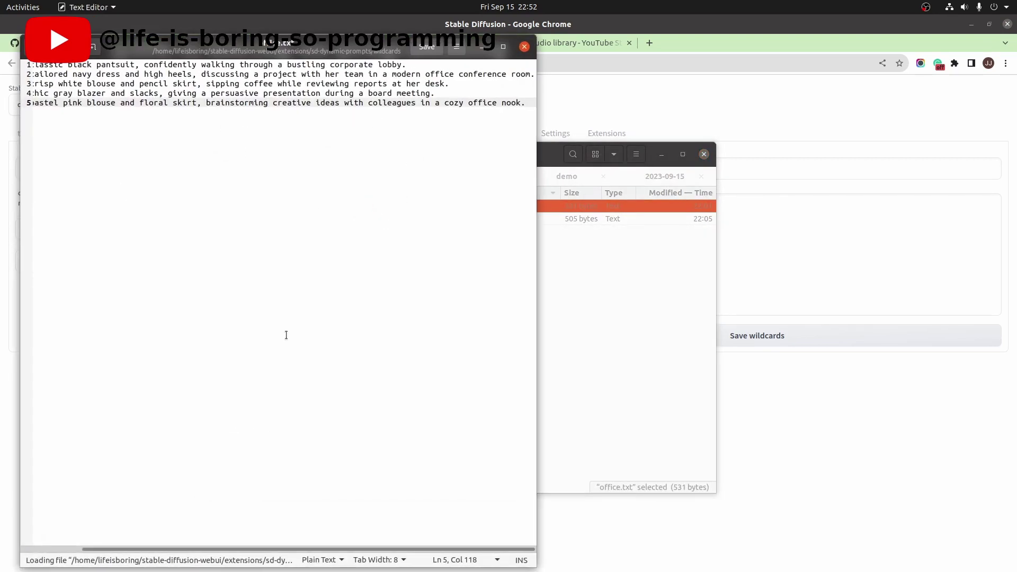
{"action": "left_click_drag", "start_coordinate": [257, 549], "coordinate": [178, 544]}
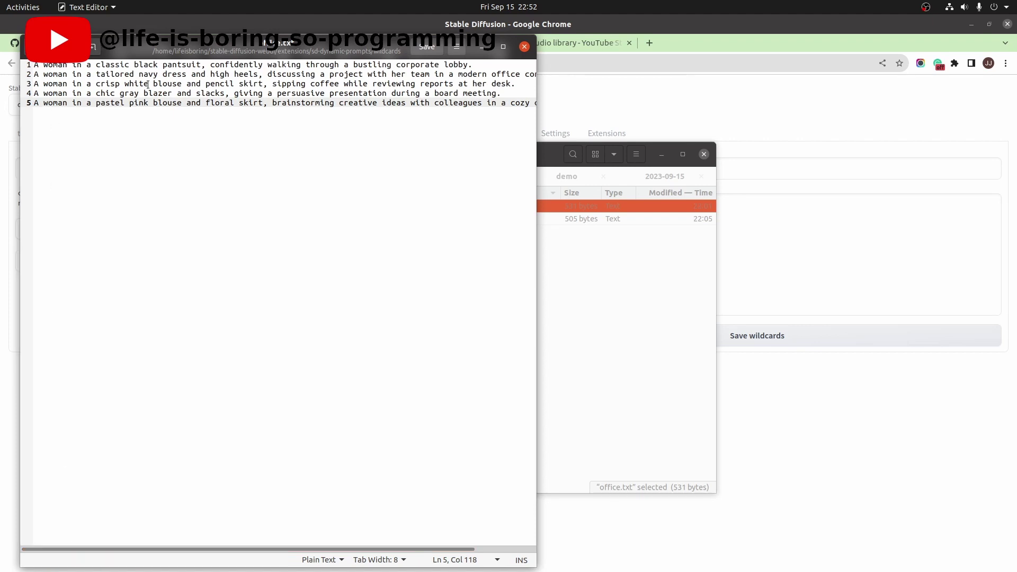
{"action": "left_click", "coordinate": [525, 47]}
{"action": "left_click", "coordinate": [581, 85]}
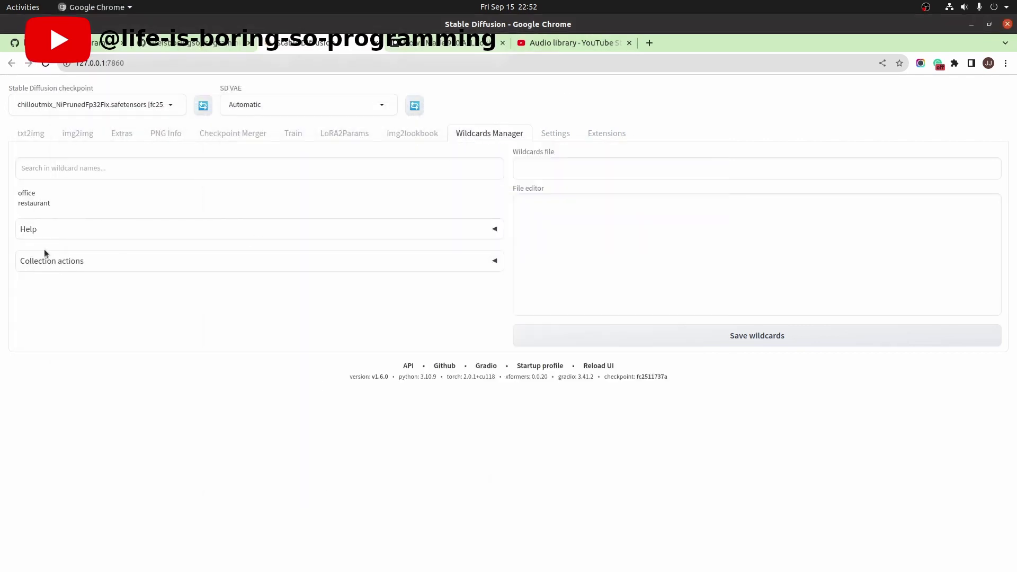
- Load the office wildcard in the Wildcards Manager and copy its name, __office__
{"action": "left_click", "coordinate": [30, 194]}
{"action": "left_click", "coordinate": [909, 263]}
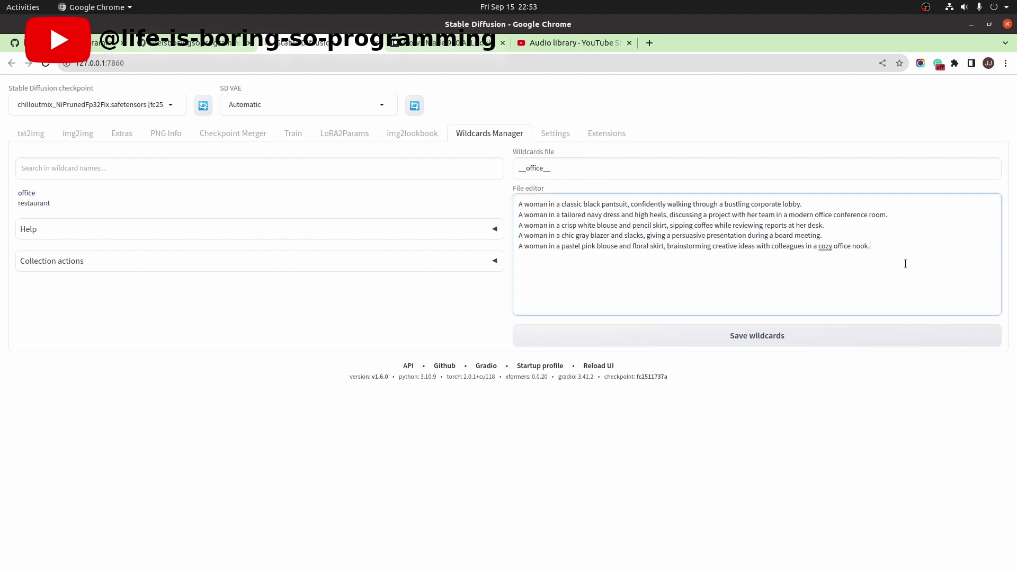
{"action": "key", "text": "ctrl+a"}
{"action": "left_click", "coordinate": [827, 268]}
{"action": "double_click", "coordinate": [538, 168]}
{"action": "key", "text": "ctrl+c"}
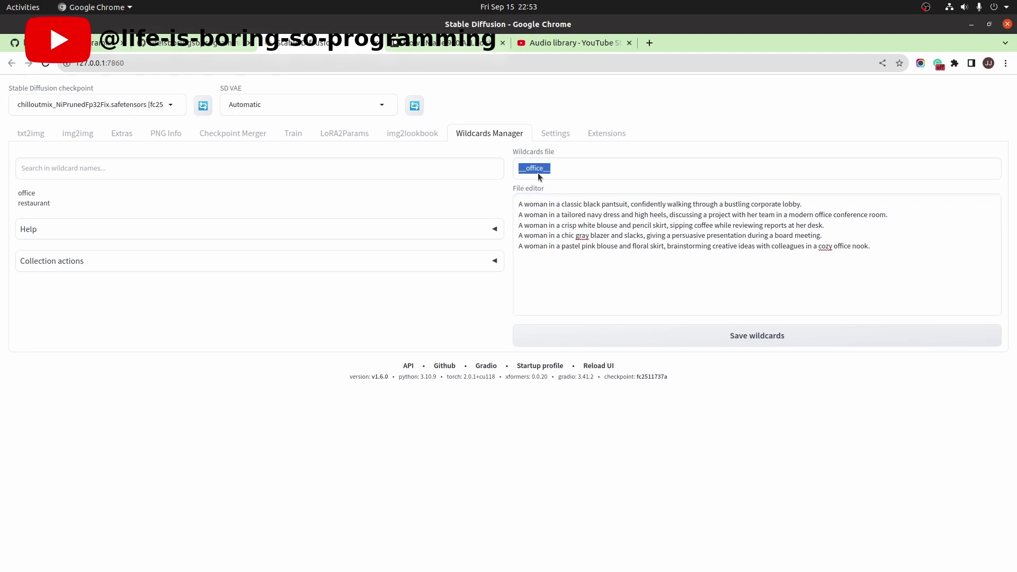
- Replace the scene description line in the txt2img prompt with the __office__ wildcard
{"action": "left_click", "coordinate": [28, 136]}
{"action": "left_click_drag", "start_coordinate": [324, 168], "coordinate": [14, 174]}
{"action": "key", "text": "ctrl+v"}
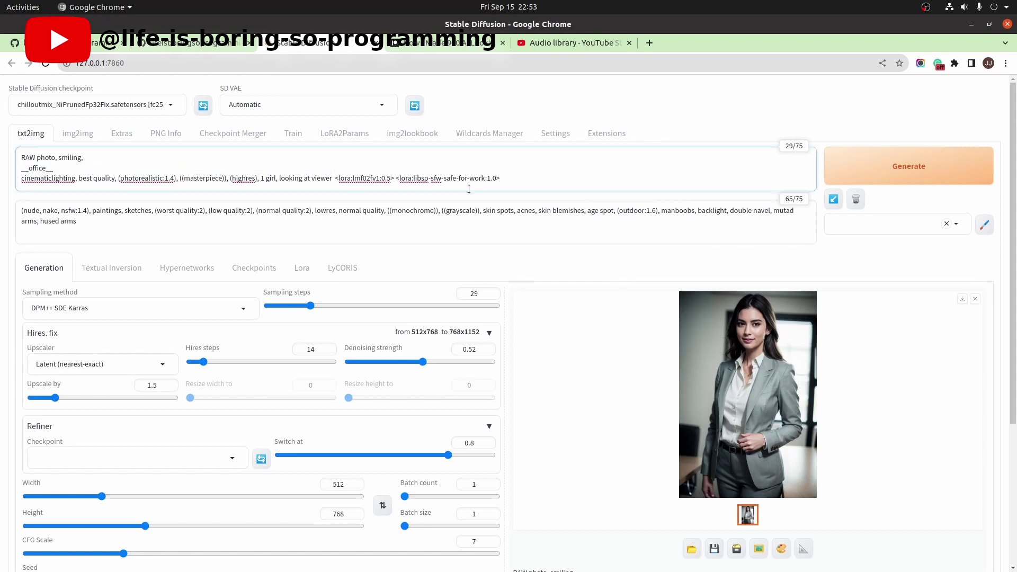
- Enable Combinatorial generation and Fixed seed for Dynamic Prompts, and generate the images
{"action": "scroll", "coordinate": [508, 223], "scroll_direction": "down", "scroll_amount": 5}
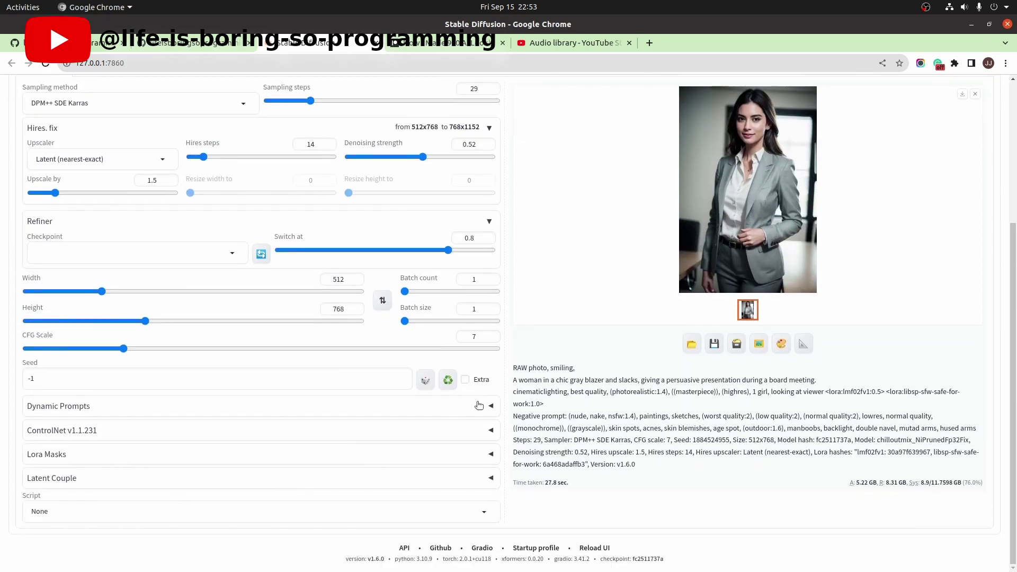
{"action": "left_click", "coordinate": [479, 405]}
{"action": "scroll", "coordinate": [479, 399], "scroll_direction": "down", "scroll_amount": 4}
{"action": "left_click", "coordinate": [103, 255]}
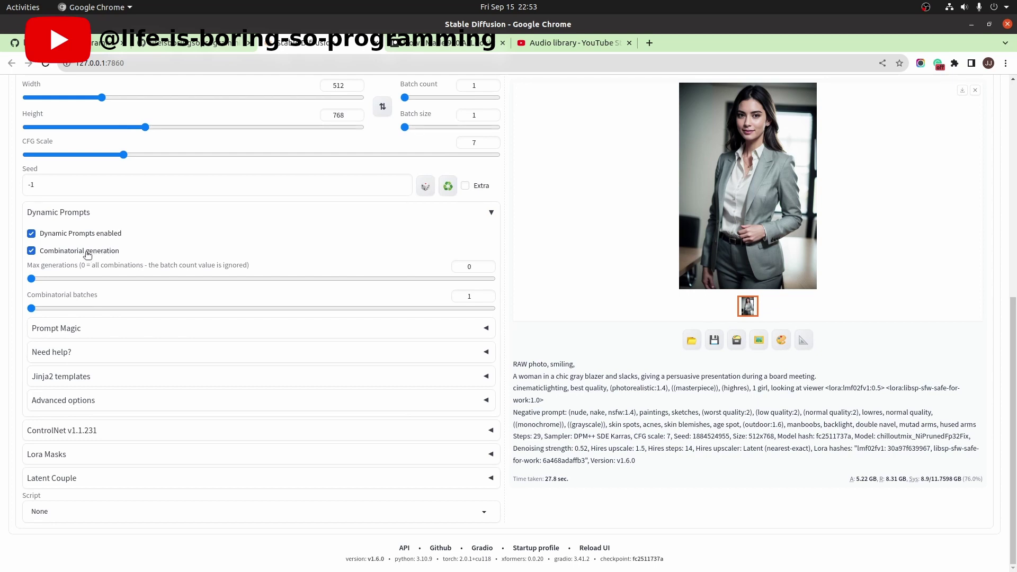
{"action": "left_click", "coordinate": [154, 405]}
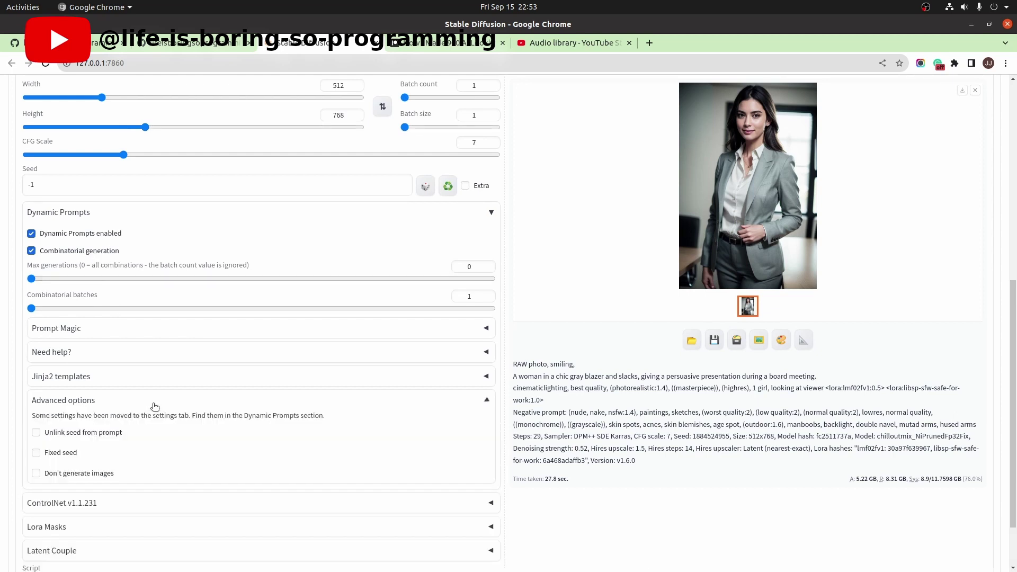
{"action": "left_click", "coordinate": [69, 454]}
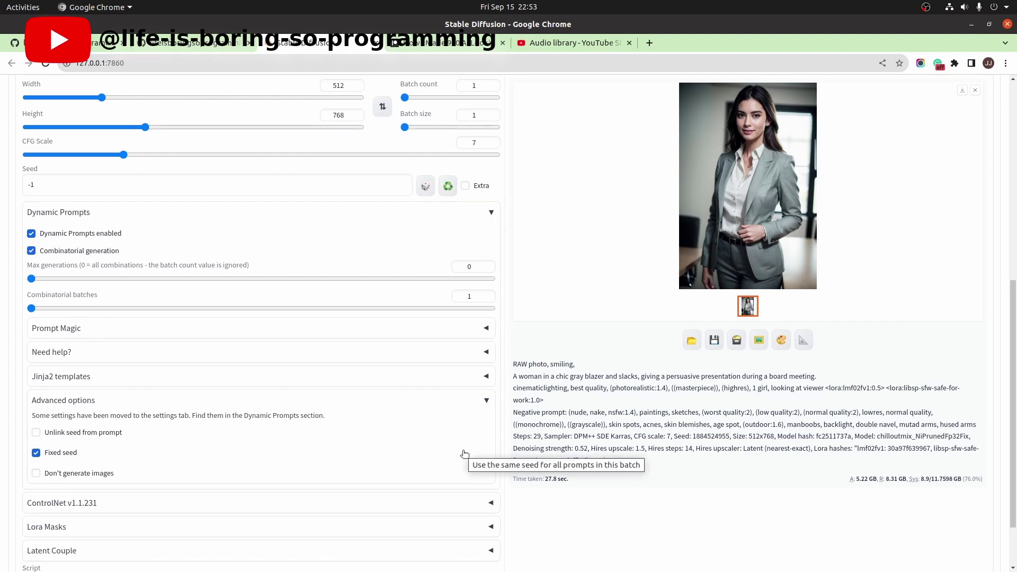
{"action": "scroll", "coordinate": [464, 453], "scroll_direction": "up", "scroll_amount": 8}
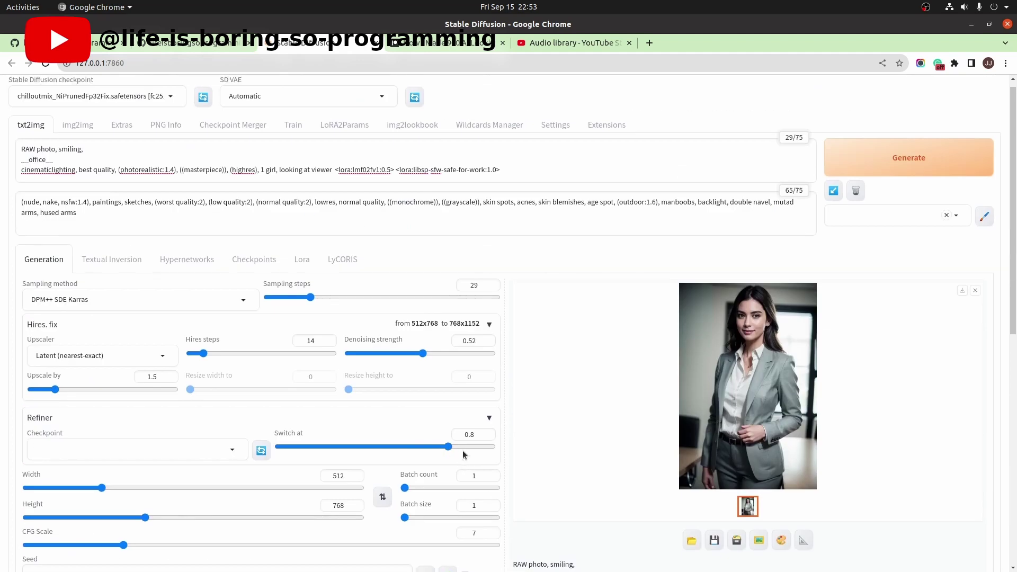
{"action": "left_click", "coordinate": [865, 172]}
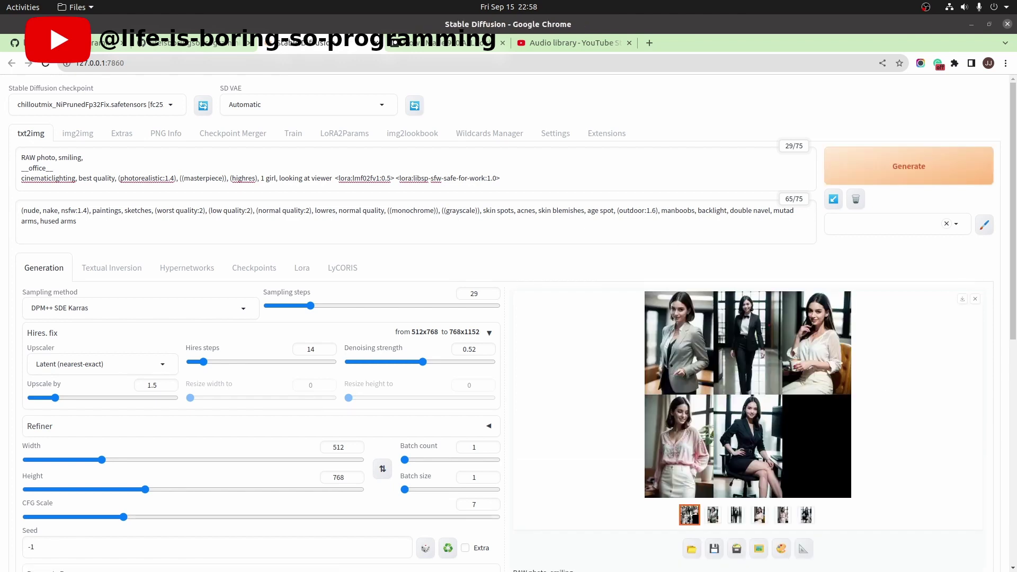
- View the generated office images one by one at full size, and close the viewer
{"action": "left_click", "coordinate": [713, 514]}
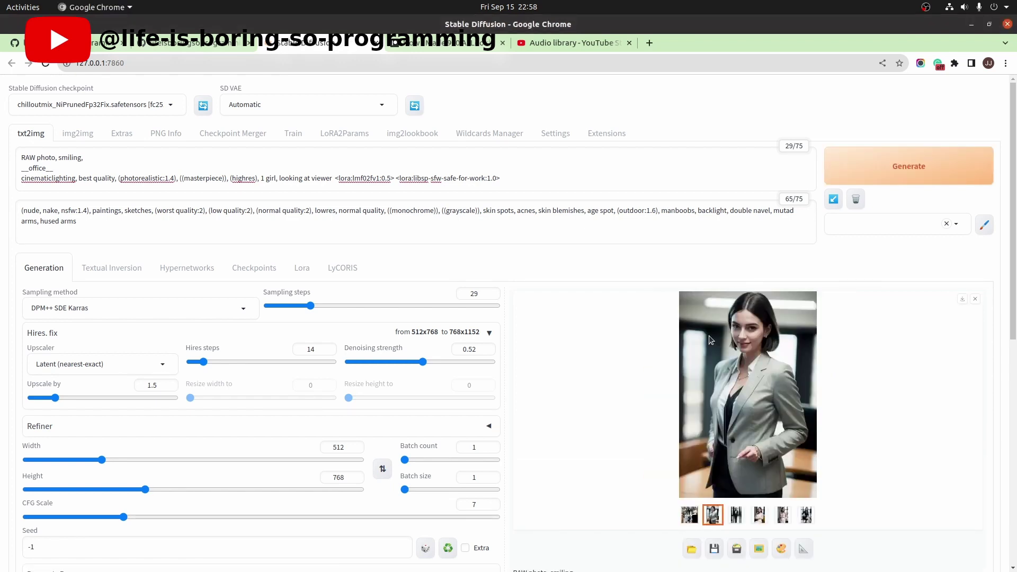
{"action": "left_click", "coordinate": [711, 339]}
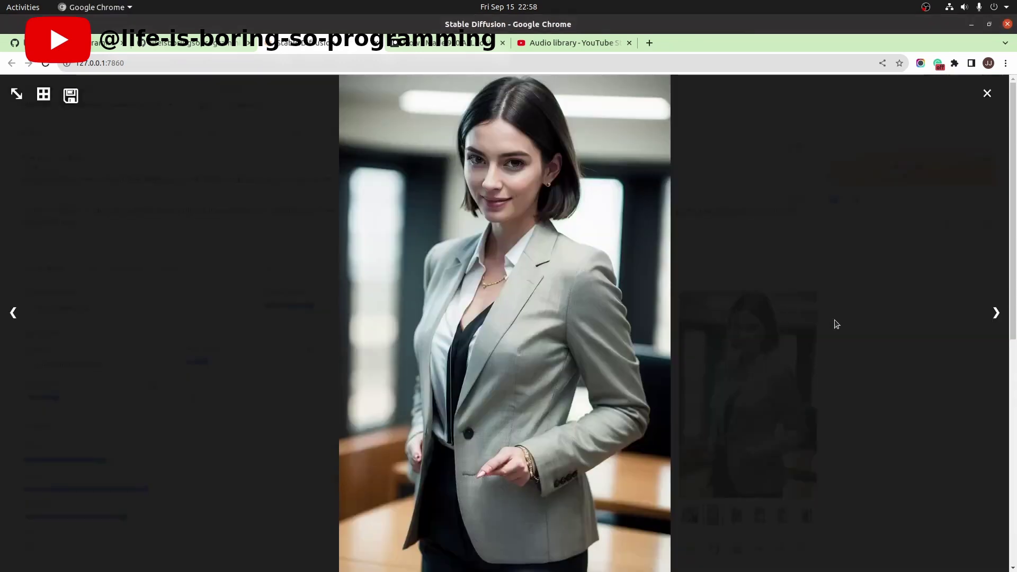
{"action": "left_click", "coordinate": [995, 320]}
{"action": "left_click", "coordinate": [996, 321]}
{"action": "left_click", "coordinate": [995, 321]}
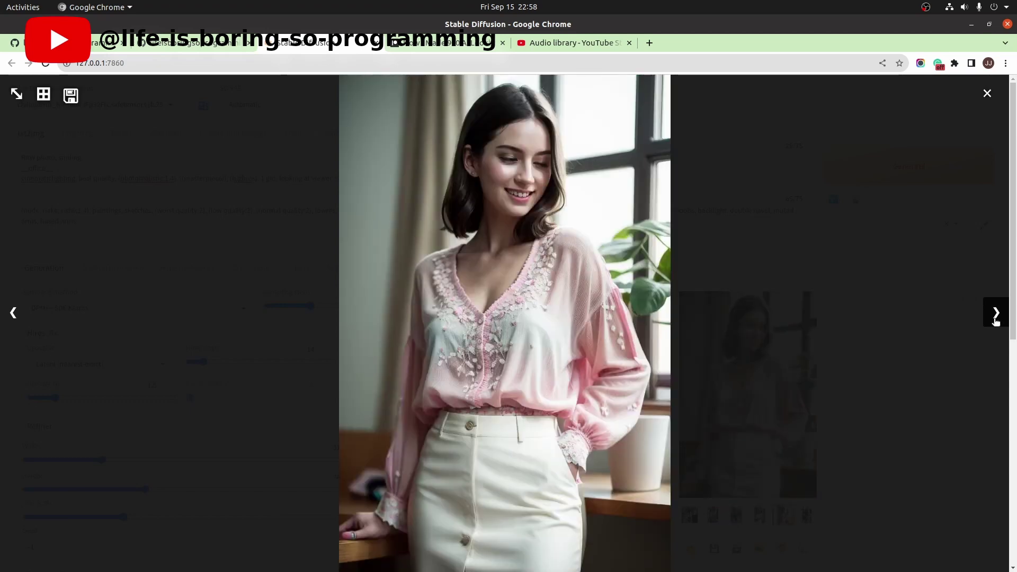
{"action": "left_click", "coordinate": [996, 321]}
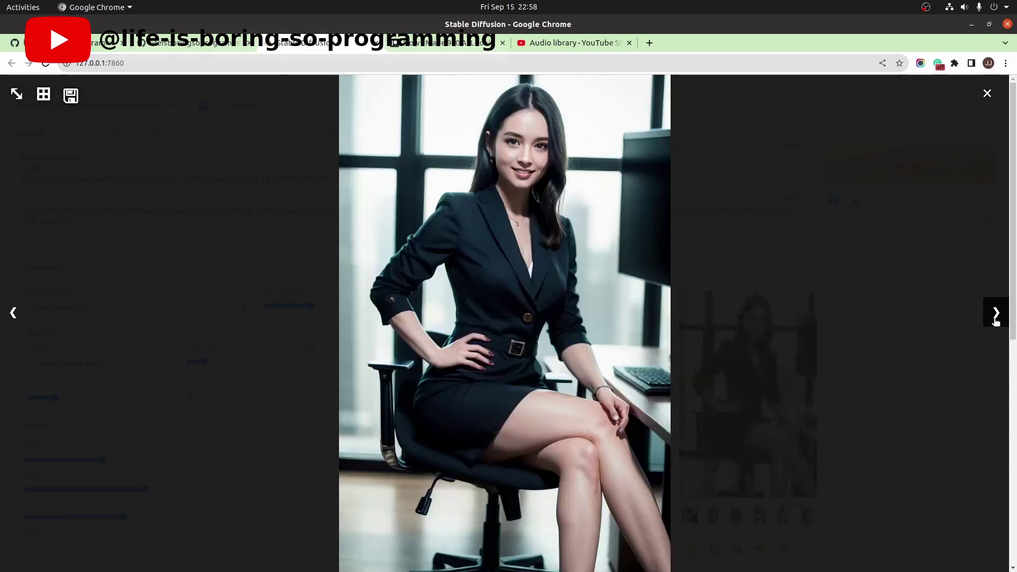
{"action": "left_click", "coordinate": [995, 99]}
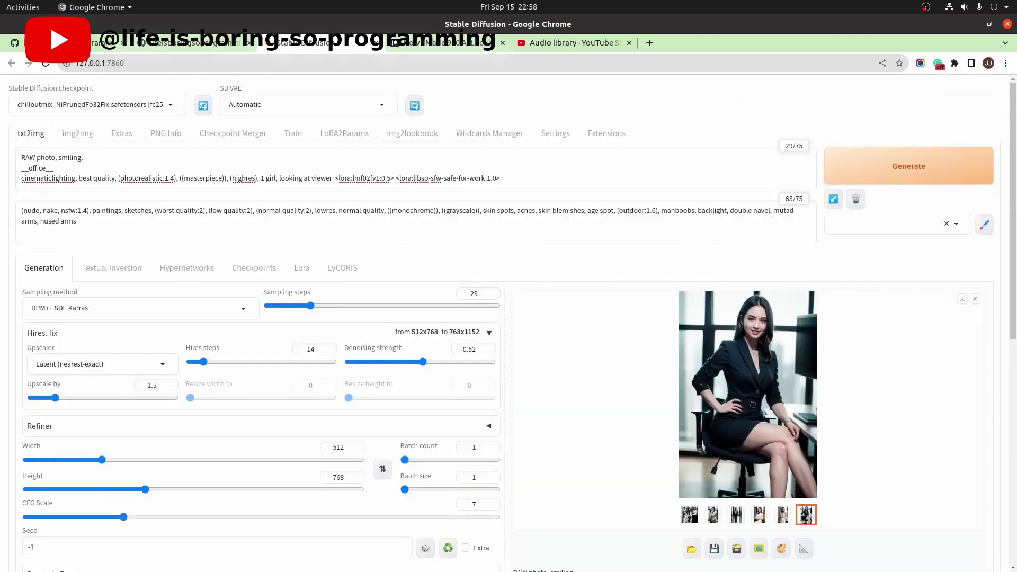
- In img2lookbook, set the source images directory to /home/lifeisboring/stable-diffusion-webui/outputs/txt2img-images/2023-09-15
{"action": "left_click", "coordinate": [412, 133]}
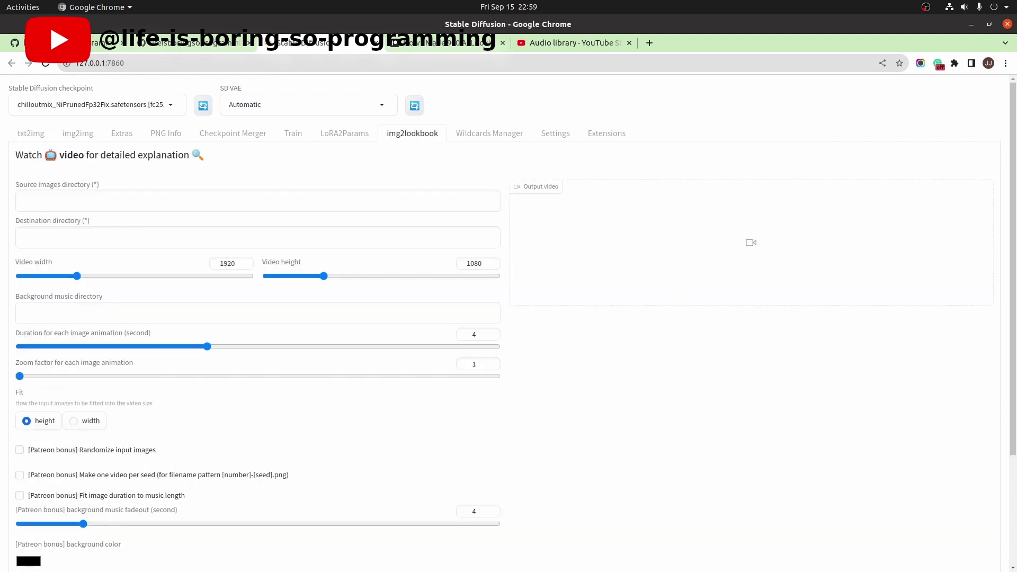
{"action": "left_click", "coordinate": [158, 196]}
{"action": "left_click", "coordinate": [162, 237]}
{"action": "left_click", "coordinate": [208, 318]}
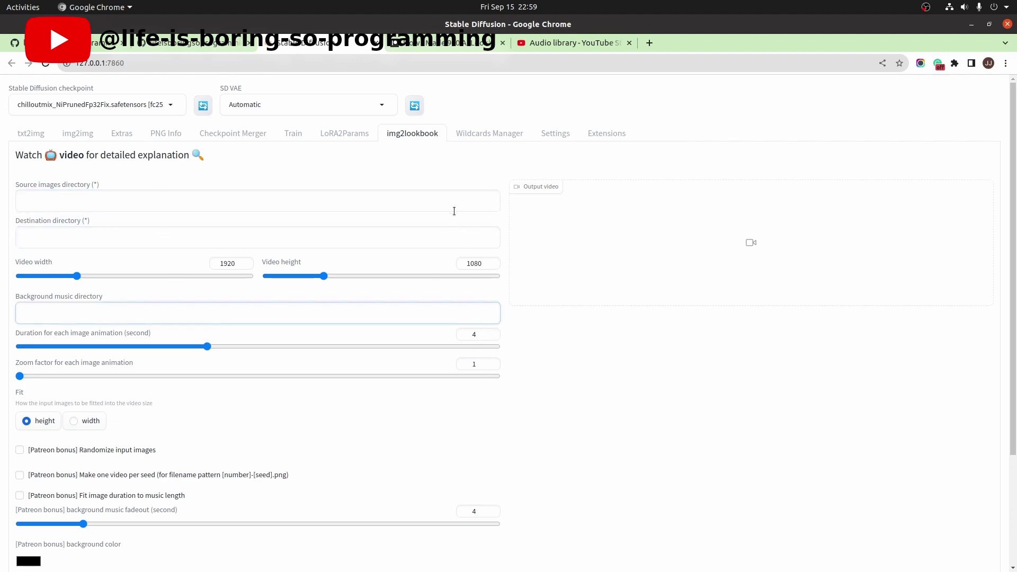
{"action": "key", "text": "alt+Tab"}
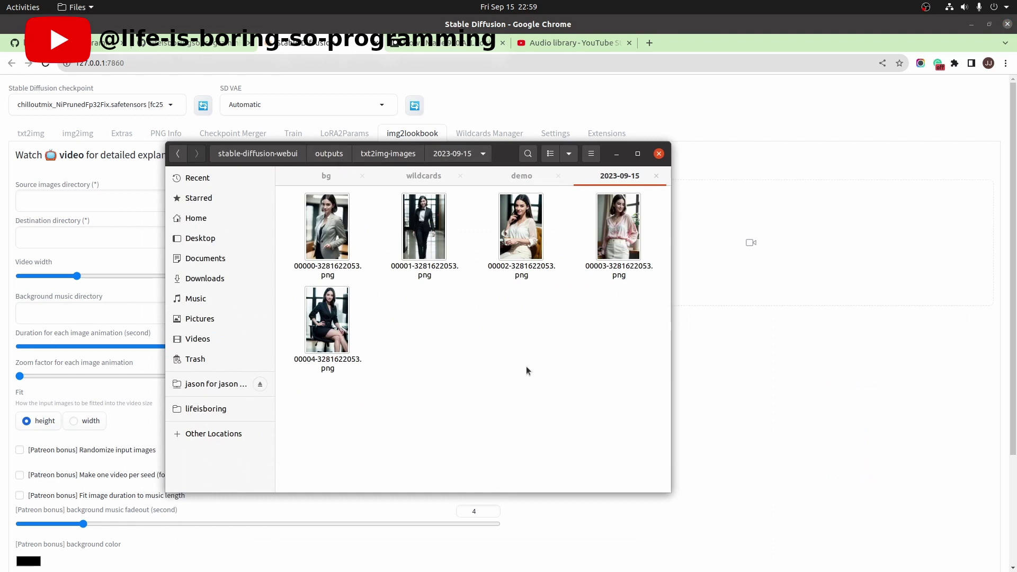
{"action": "key", "text": "ctrl+l"}
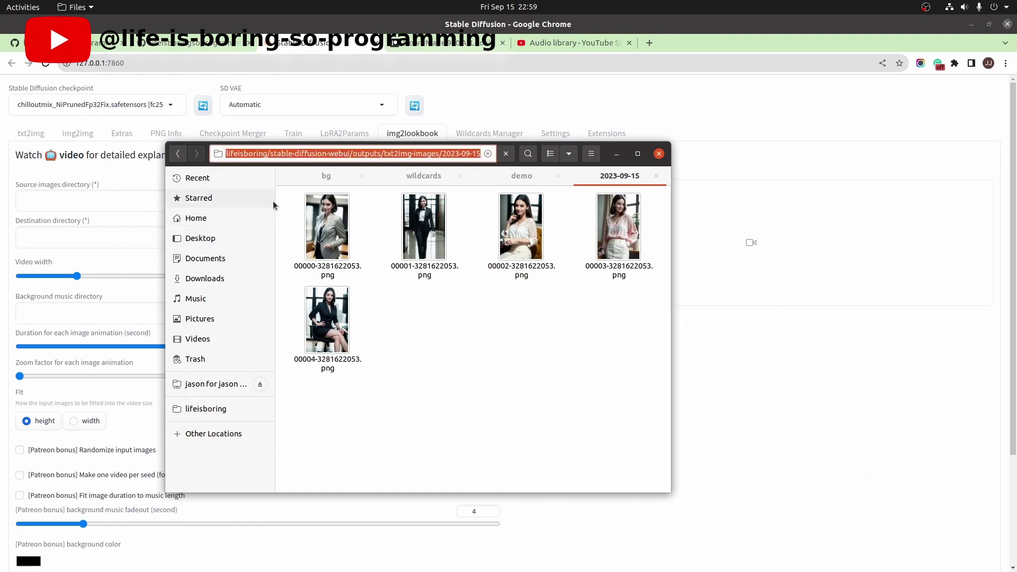
{"action": "left_click", "coordinate": [112, 202]}
{"action": "type", "text": "/home/lifeisboring/stable-diffusion-webui/outputs/txt2img-images/2023-09-15"}
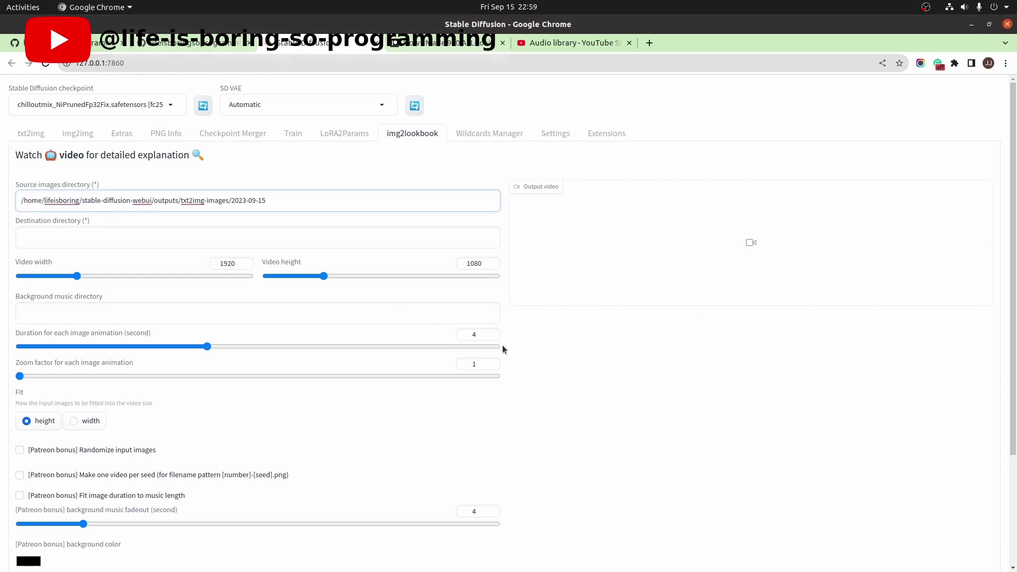
- Copy the path of the demo folder from the file manager and set the img2lookbook destination directory to /home/lifeisboring/demo
{"action": "key", "text": "alt+Tab"}
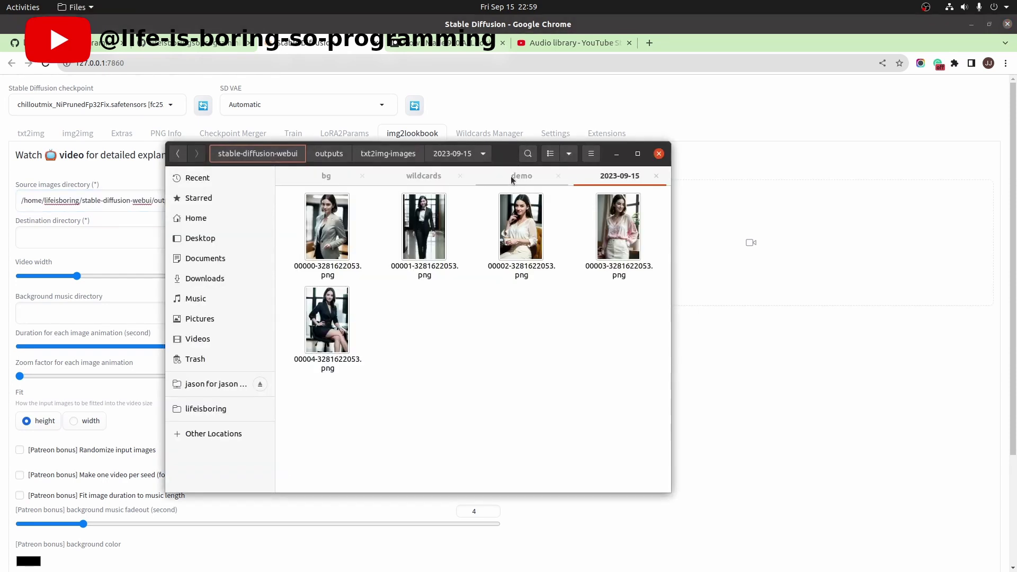
{"action": "left_click_drag", "start_coordinate": [510, 159], "coordinate": [534, 163]}
{"action": "left_click", "coordinate": [543, 178]}
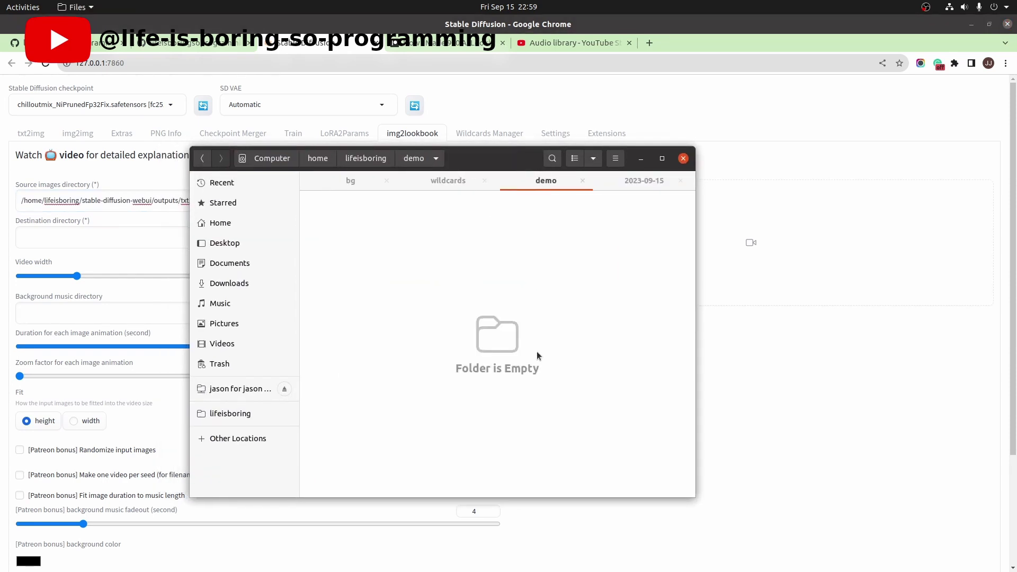
{"action": "key", "text": "ctrl+l"}
{"action": "key", "text": "ctrl+c"}
{"action": "left_click", "coordinate": [106, 228]}
{"action": "key", "text": "ctrl+v"}
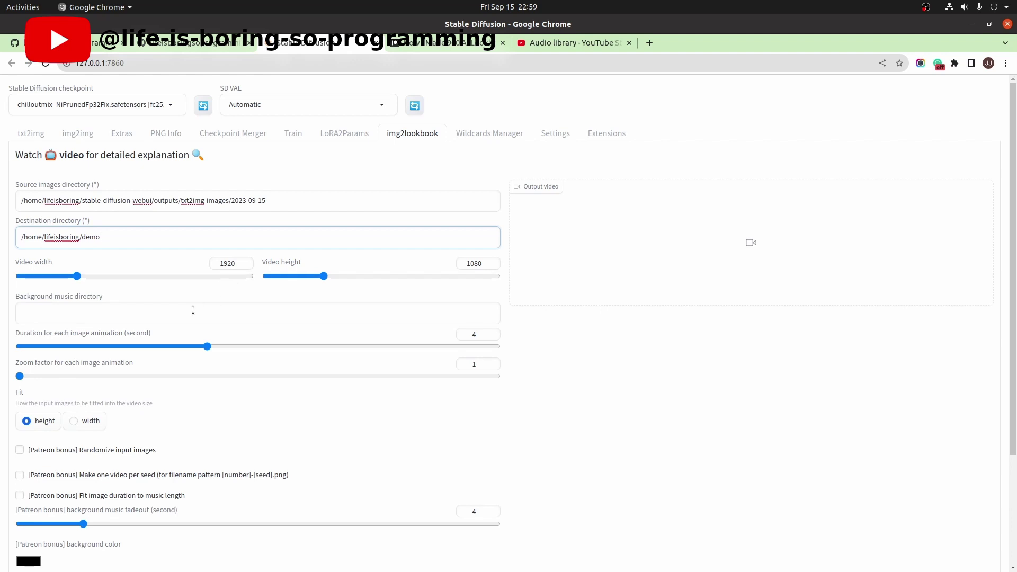
- Copy the music folder's path from the file manager and set the background music directory to /home/lifeisboring/channel/assets/music/bg/bg
{"action": "key", "text": "alt+Tab"}
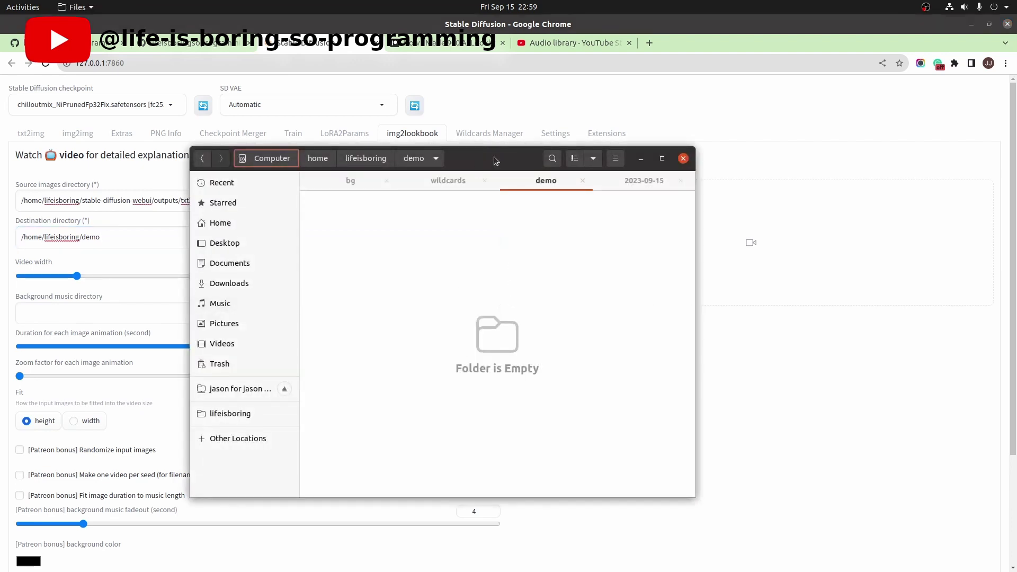
{"action": "left_click_drag", "start_coordinate": [494, 157], "coordinate": [1016, 159]}
{"action": "left_click", "coordinate": [206, 318]}
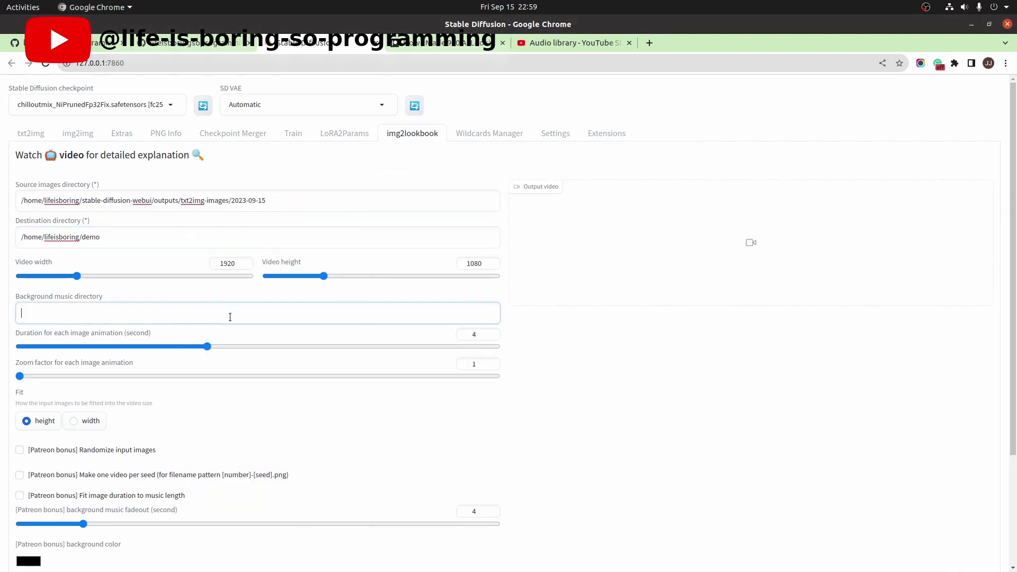
{"action": "key", "text": "alt+Tab"}
{"action": "left_click_drag", "start_coordinate": [1015, 158], "coordinate": [538, 158]}
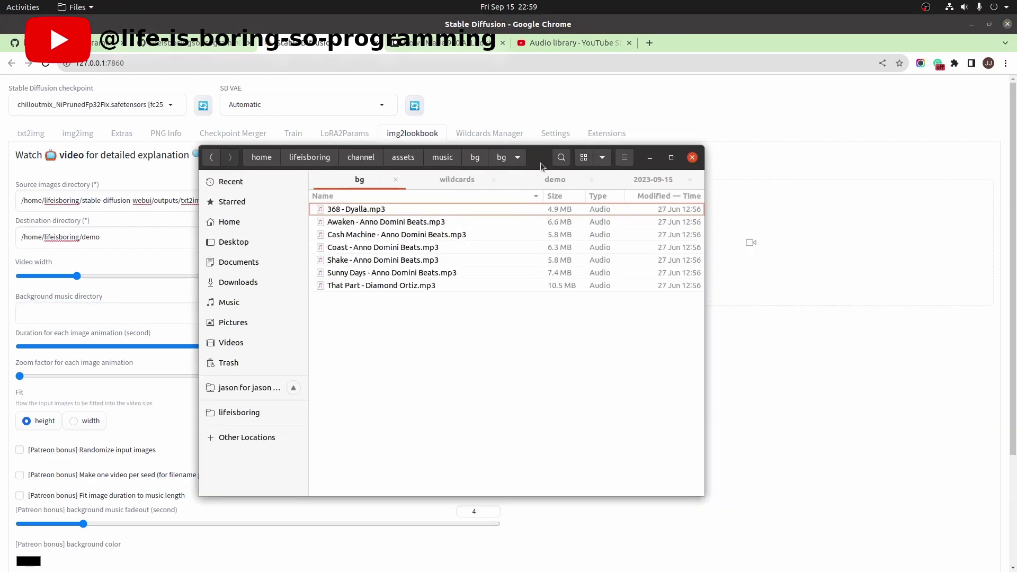
{"action": "key", "text": "ctrl+l"}
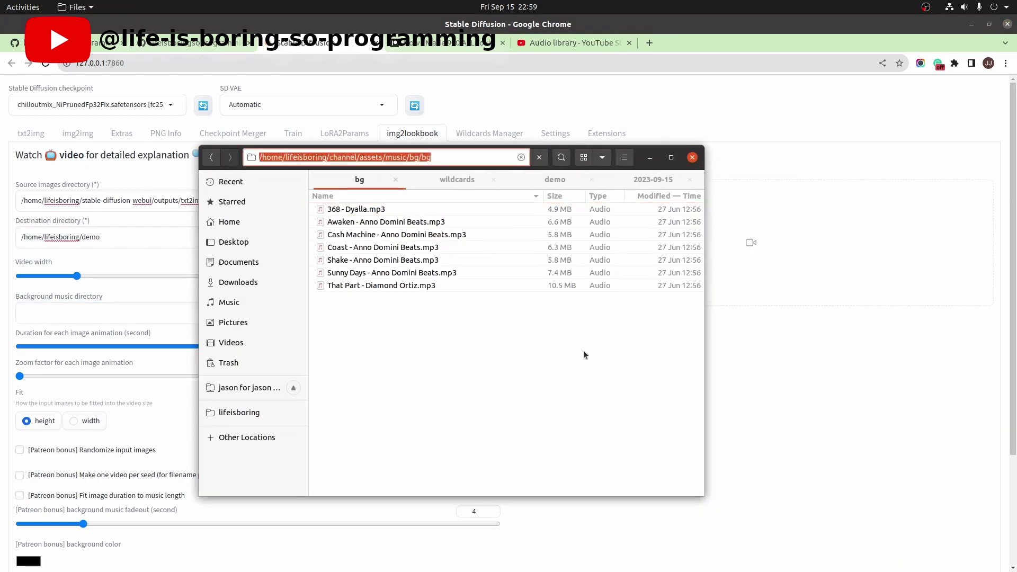
{"action": "key", "text": "ctrl+c"}
{"action": "left_click", "coordinate": [81, 318]}
{"action": "key", "text": "ctrl+v"}
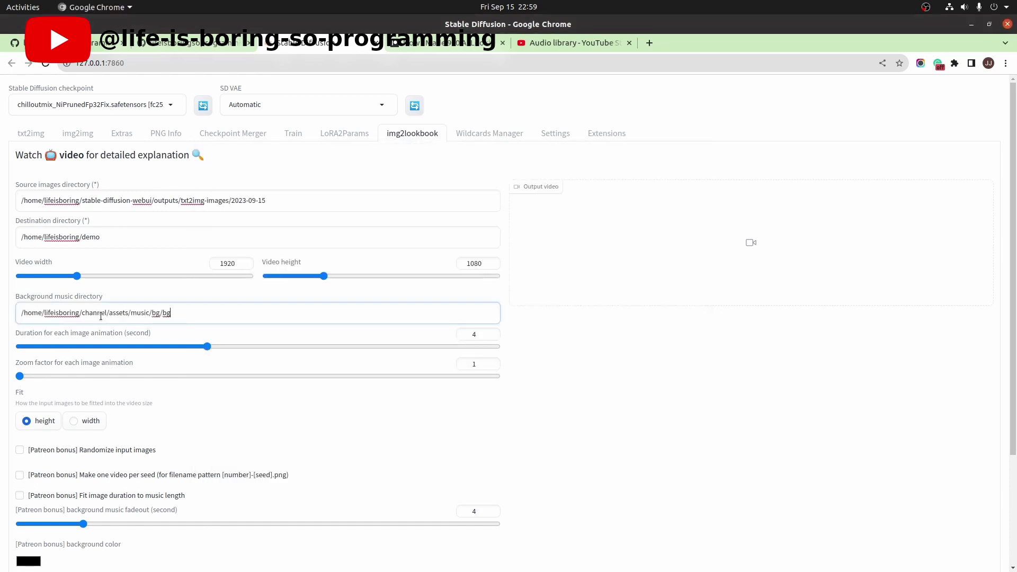
- Switch to the YouTube Studio audio library and filter the music to tracks with Attribution not required
{"action": "key", "text": "alt+Tab"}
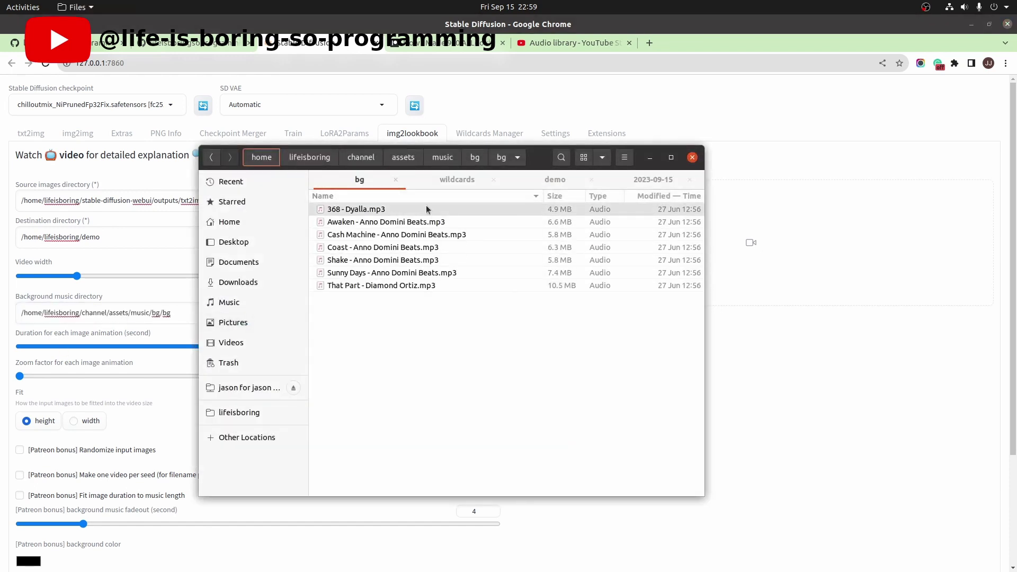
{"action": "left_click", "coordinate": [581, 42]}
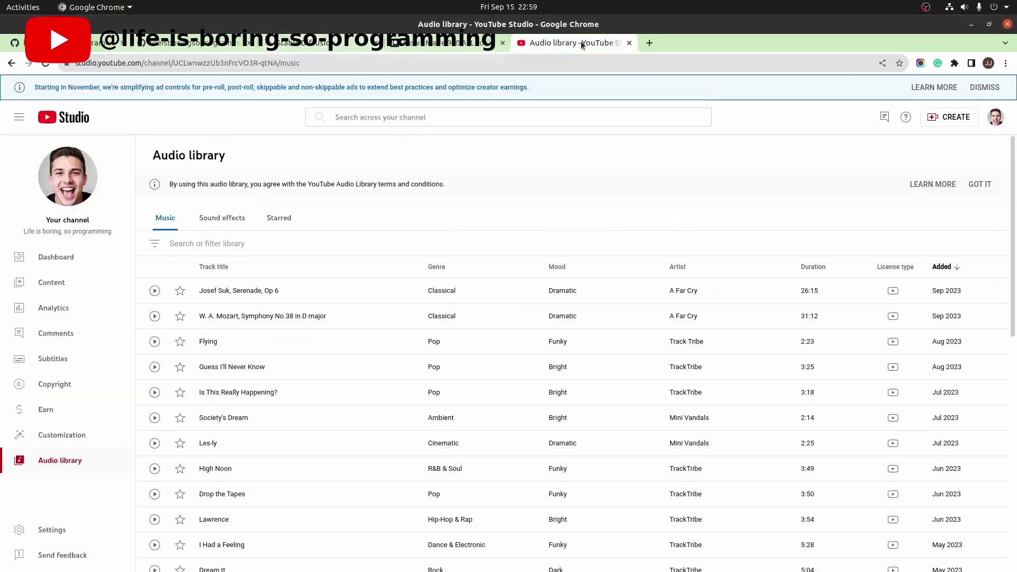
{"action": "double_click", "coordinate": [108, 64]}
{"action": "left_click", "coordinate": [206, 167]}
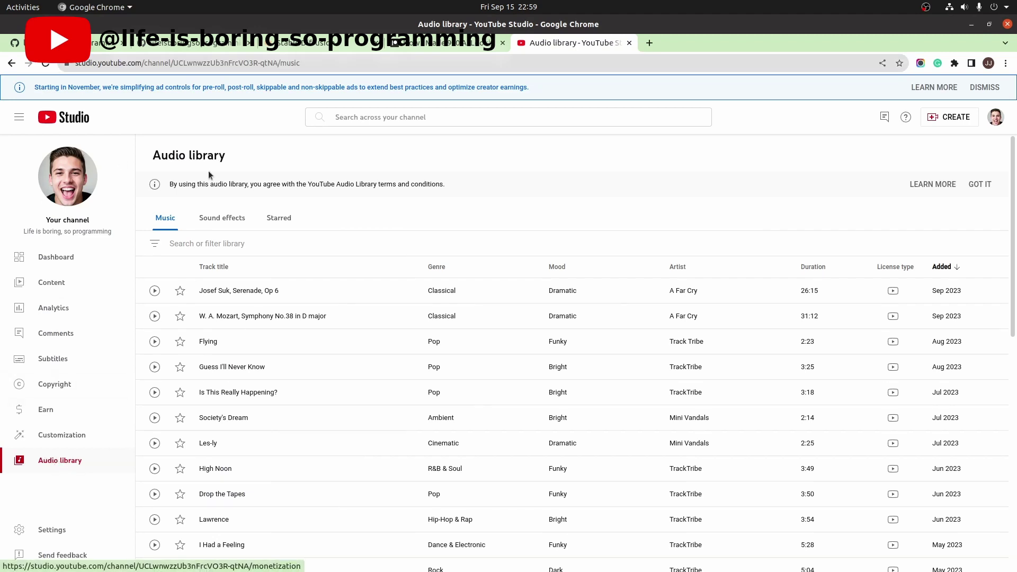
{"action": "left_click", "coordinate": [155, 244]}
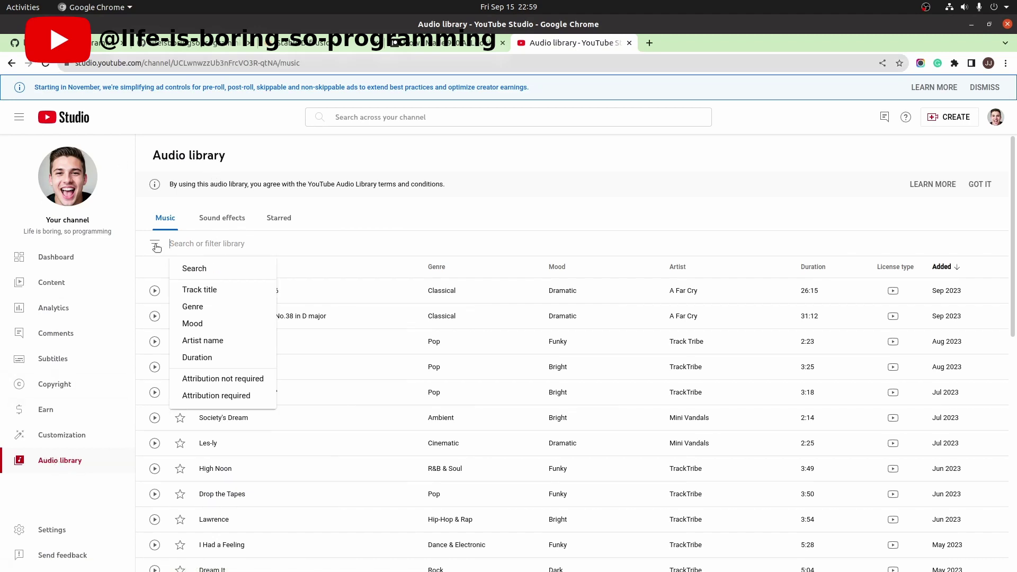
{"action": "left_click", "coordinate": [223, 377]}
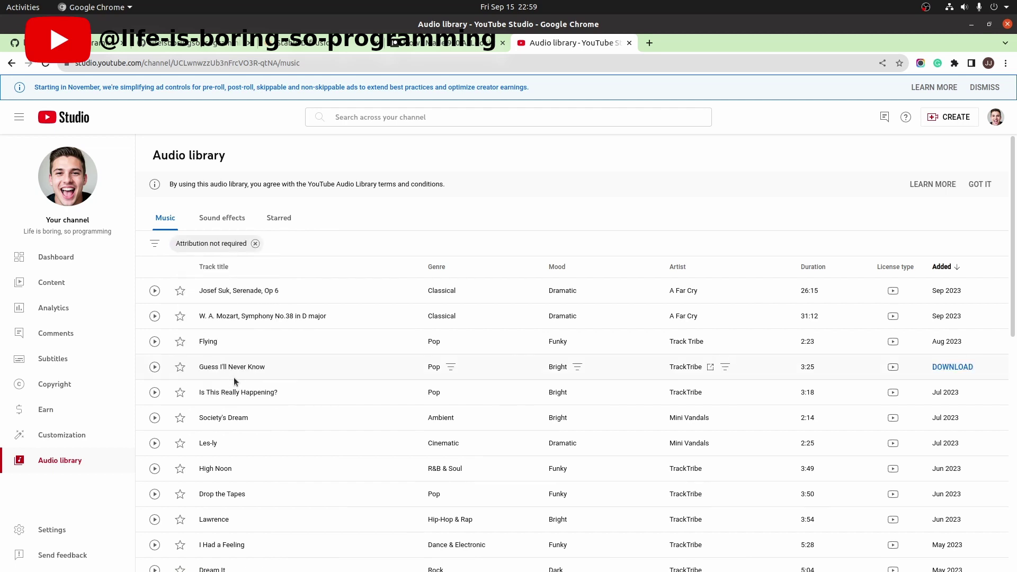
- Add a Hip-Hop & Rap genre filter to the audio library and browse the listed tracks
{"action": "left_click", "coordinate": [155, 243]}
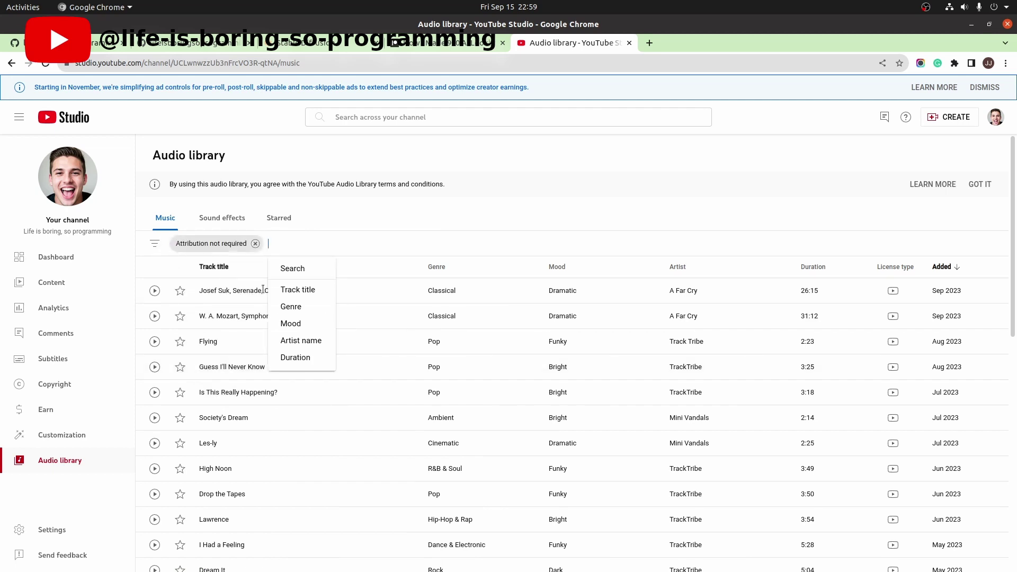
{"action": "left_click", "coordinate": [291, 307]}
{"action": "left_click", "coordinate": [330, 399]}
{"action": "left_click", "coordinate": [342, 528]}
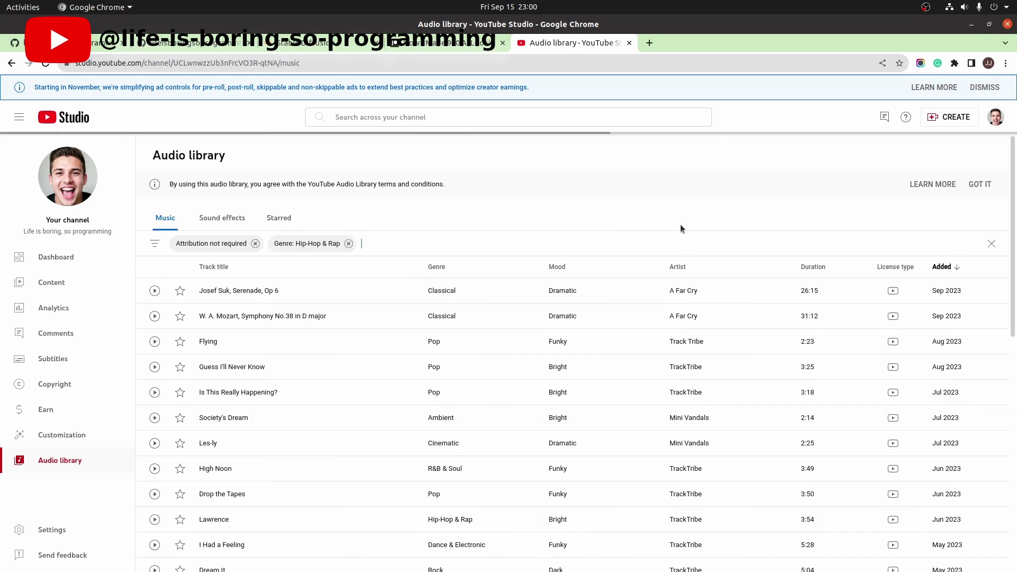
{"action": "scroll", "coordinate": [345, 366], "scroll_direction": "down", "scroll_amount": 5}
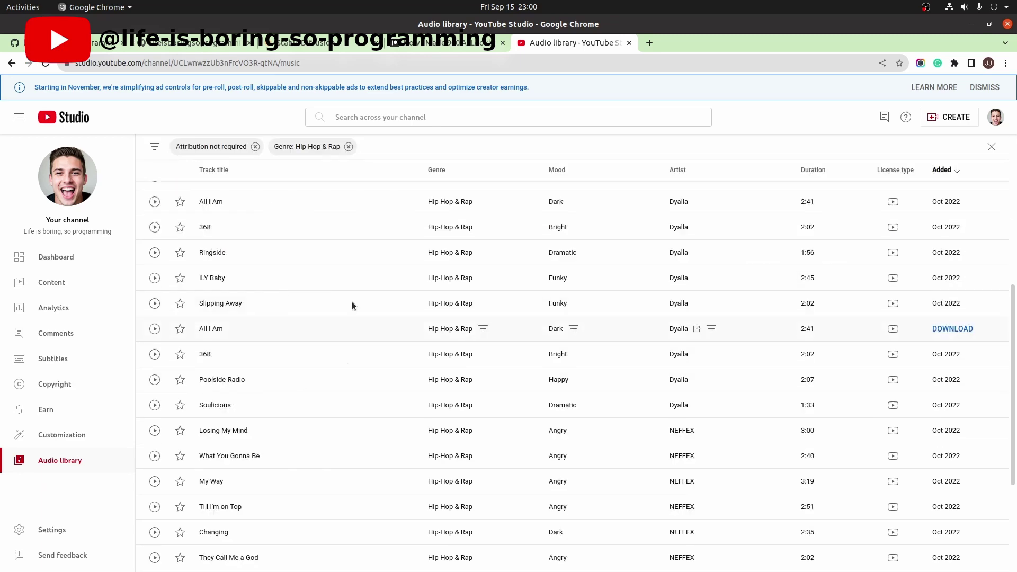
{"action": "scroll", "coordinate": [481, 386], "scroll_direction": "up", "scroll_amount": 5}
- Back in img2lookbook, set the zoom factor for each image animation to 1.1 and enable Randomize input images
{"action": "key", "text": "ctrl+Page_Up"}
{"action": "key", "text": "ctrl+Page_Up"}
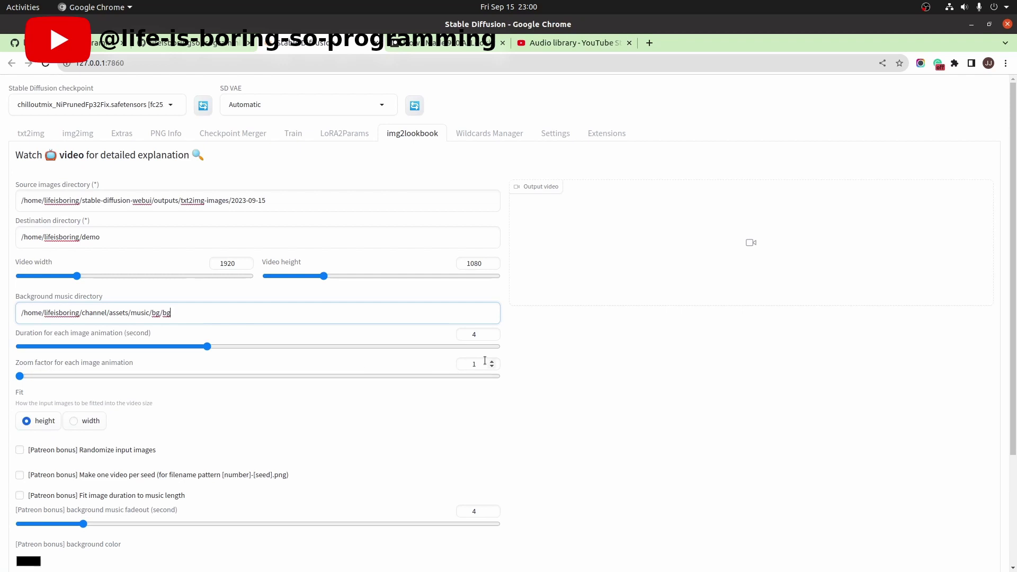
{"action": "left_click", "coordinate": [492, 362]}
{"action": "scroll", "coordinate": [415, 310], "scroll_direction": "down", "scroll_amount": 2}
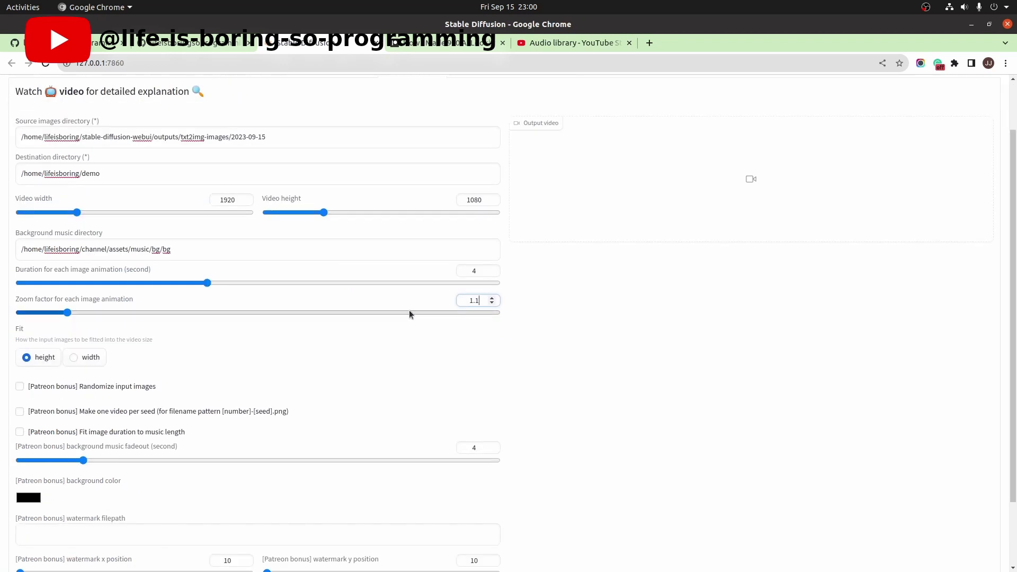
{"action": "left_click", "coordinate": [112, 387]}
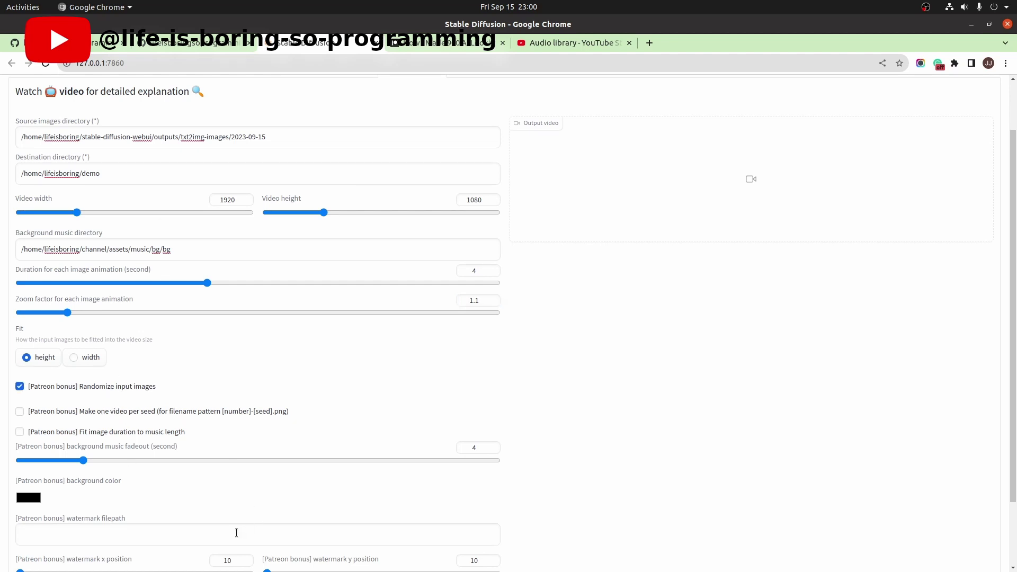
{"action": "left_click", "coordinate": [459, 445]}
{"action": "left_click", "coordinate": [537, 473]}
- Set the video's background color to white (255, 255, 255)
{"action": "scroll", "coordinate": [56, 505], "scroll_direction": "down", "scroll_amount": 3}
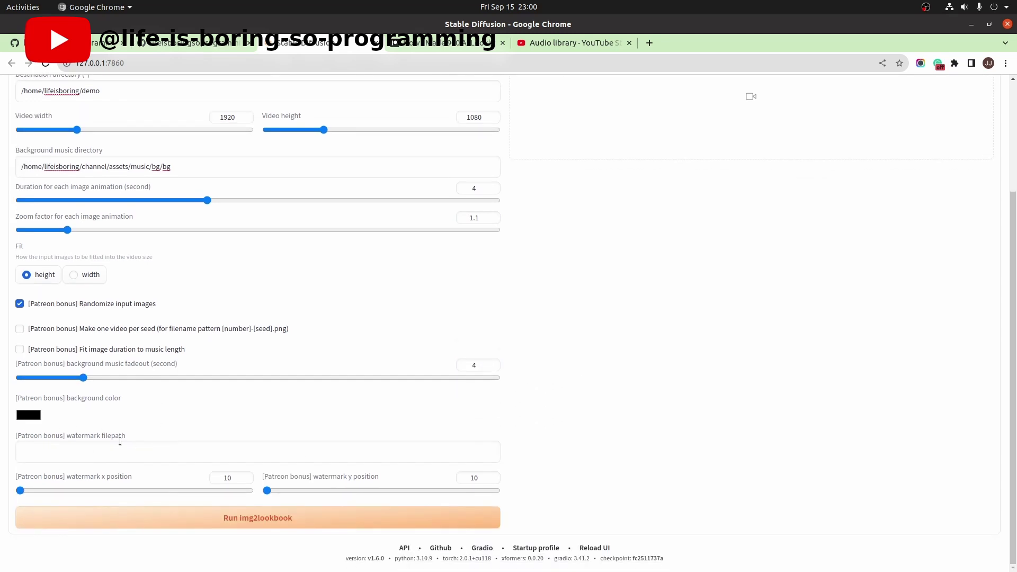
{"action": "left_click", "coordinate": [30, 415]}
{"action": "left_click", "coordinate": [17, 423]}
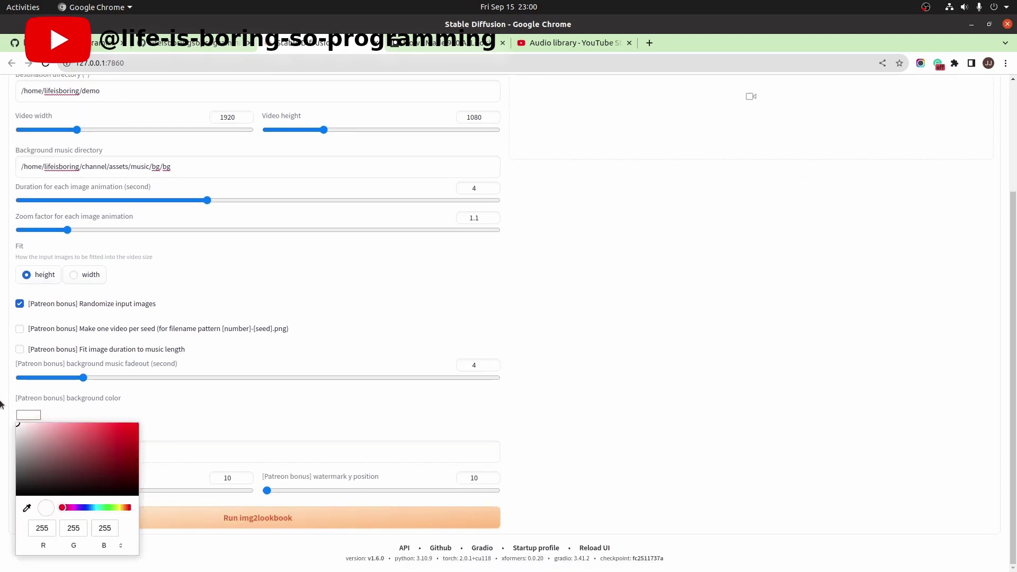
{"action": "left_click", "coordinate": [179, 405]}
- Review the img2lookbook settings and run img2lookbook to generate the video
{"action": "scroll", "coordinate": [611, 409], "scroll_direction": "up", "scroll_amount": 1}
{"action": "scroll", "coordinate": [614, 403], "scroll_direction": "up", "scroll_amount": 5}
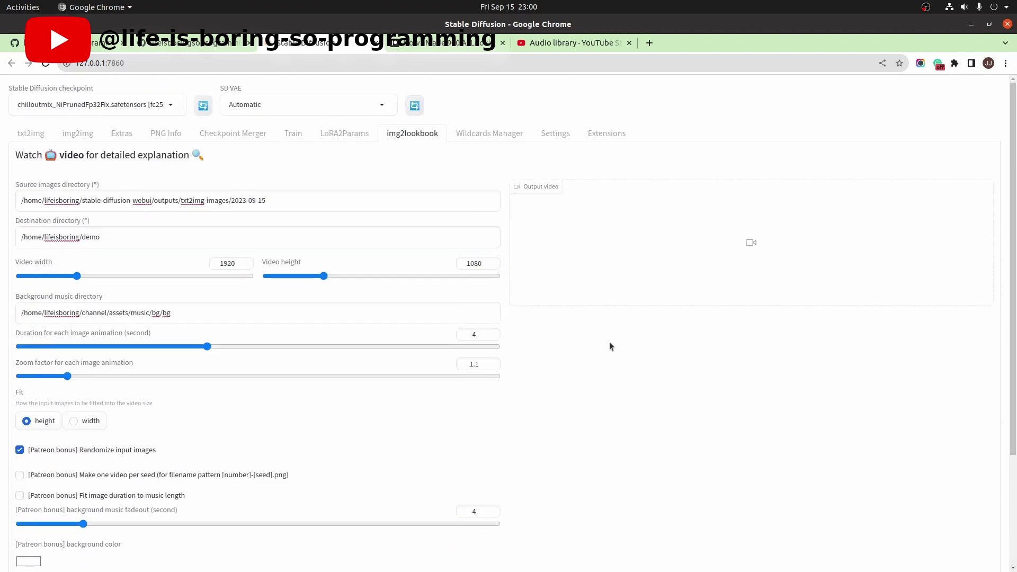
{"action": "scroll", "coordinate": [609, 341], "scroll_direction": "down", "scroll_amount": 6}
{"action": "scroll", "coordinate": [170, 415], "scroll_direction": "up", "scroll_amount": 5}
{"action": "scroll", "coordinate": [535, 415], "scroll_direction": "down", "scroll_amount": 6}
{"action": "left_click", "coordinate": [317, 519]}
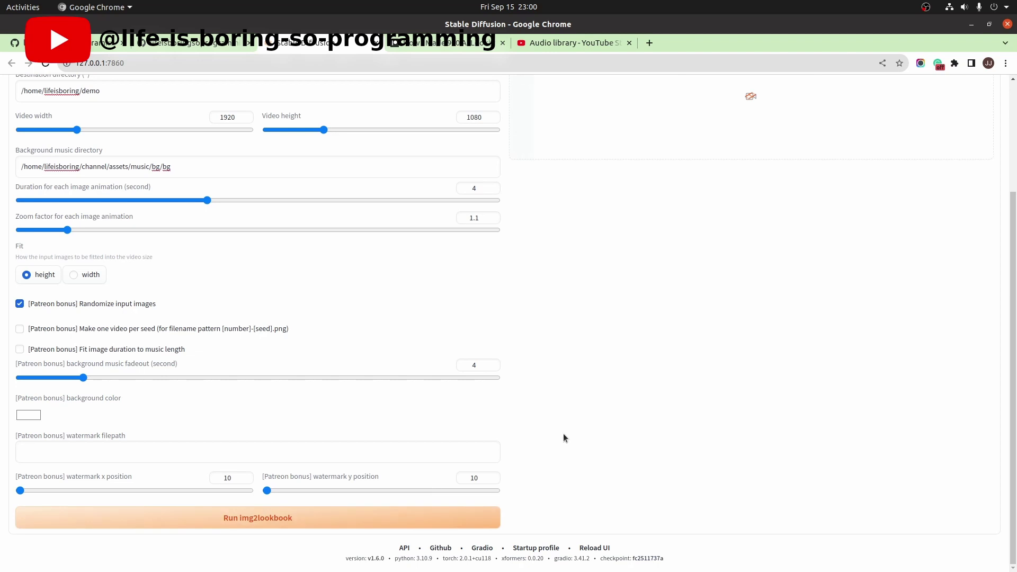
- Play the generated output video through to its end
{"action": "scroll", "coordinate": [564, 433], "scroll_direction": "up", "scroll_amount": 5}
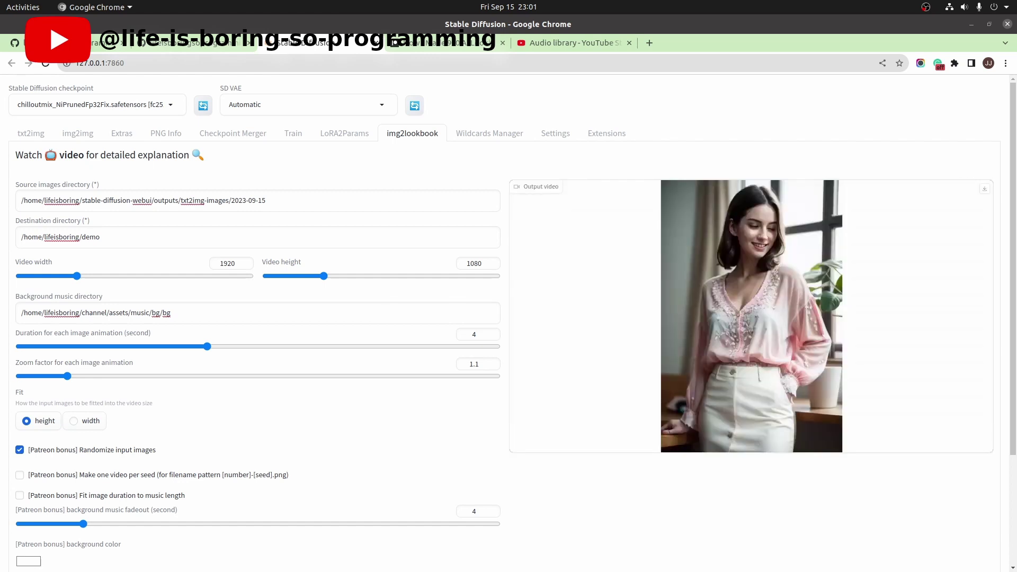
{"action": "mouse_move", "coordinate": [799, 288]}
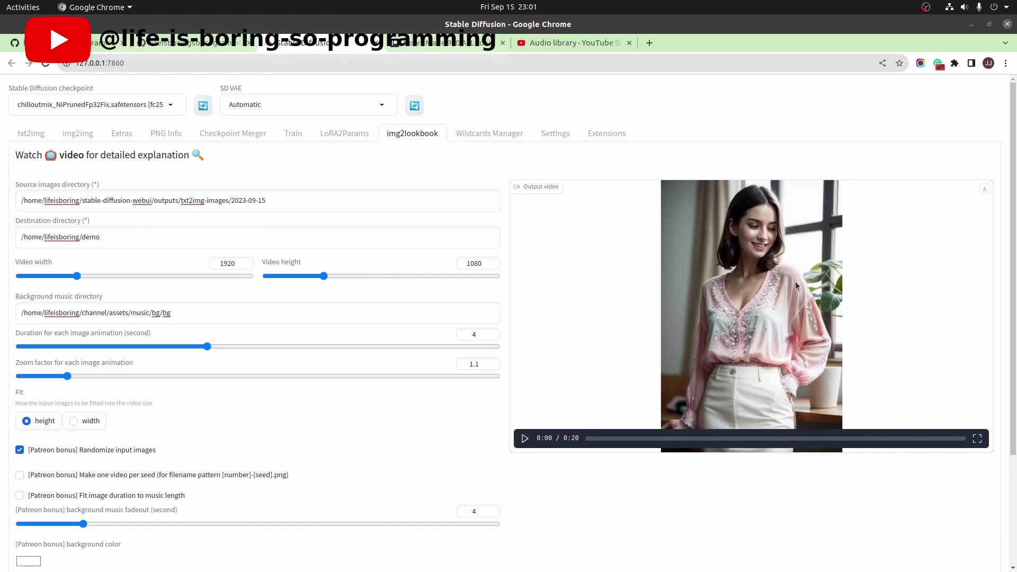
{"action": "left_click", "coordinate": [524, 439]}
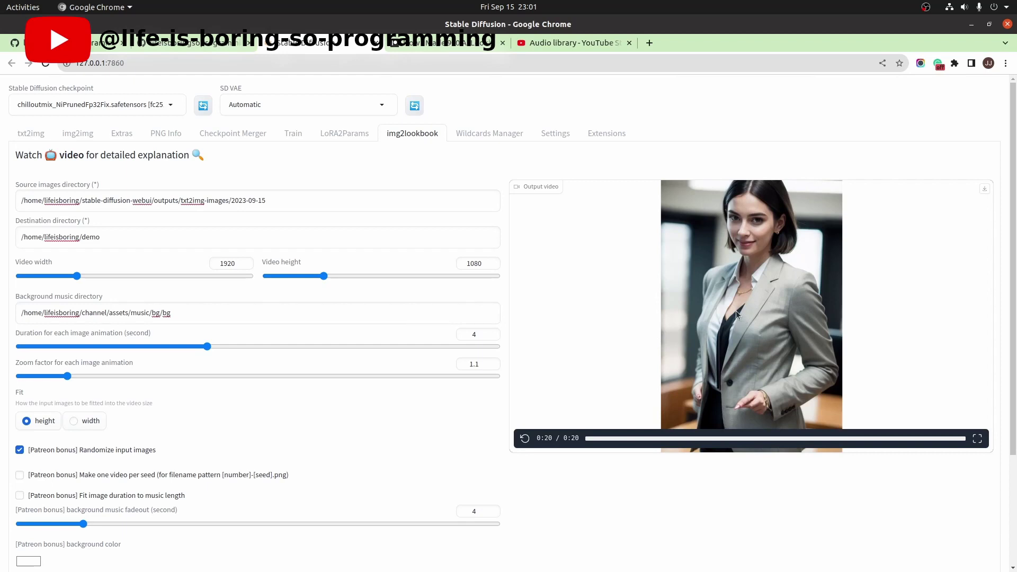
- Go through the source images in the 2023-09-15 folder, and preview 00000-3281622053.png at full size
{"action": "key", "text": "alt+Tab"}
{"action": "left_click", "coordinate": [654, 183]}
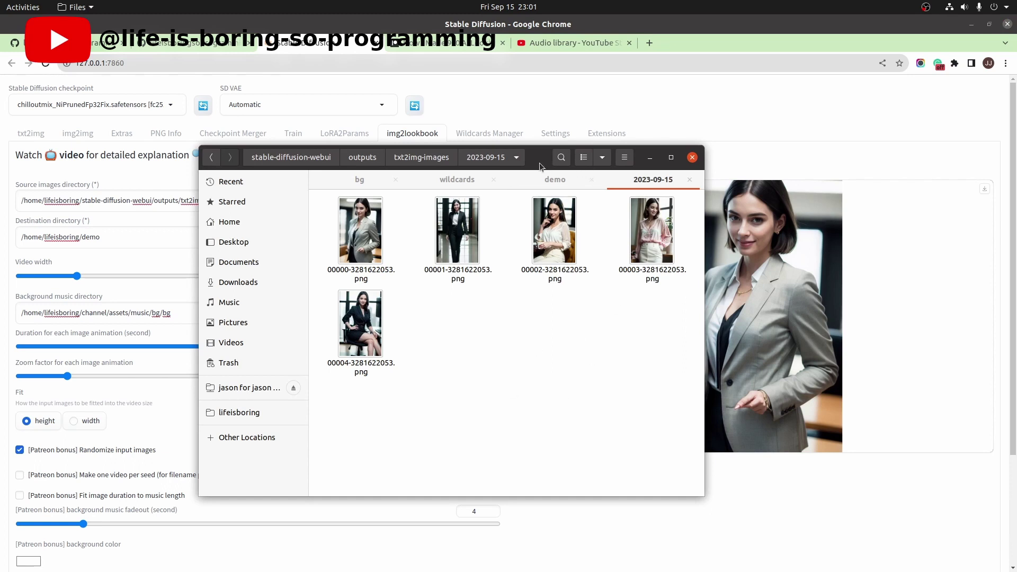
{"action": "left_click", "coordinate": [361, 273]}
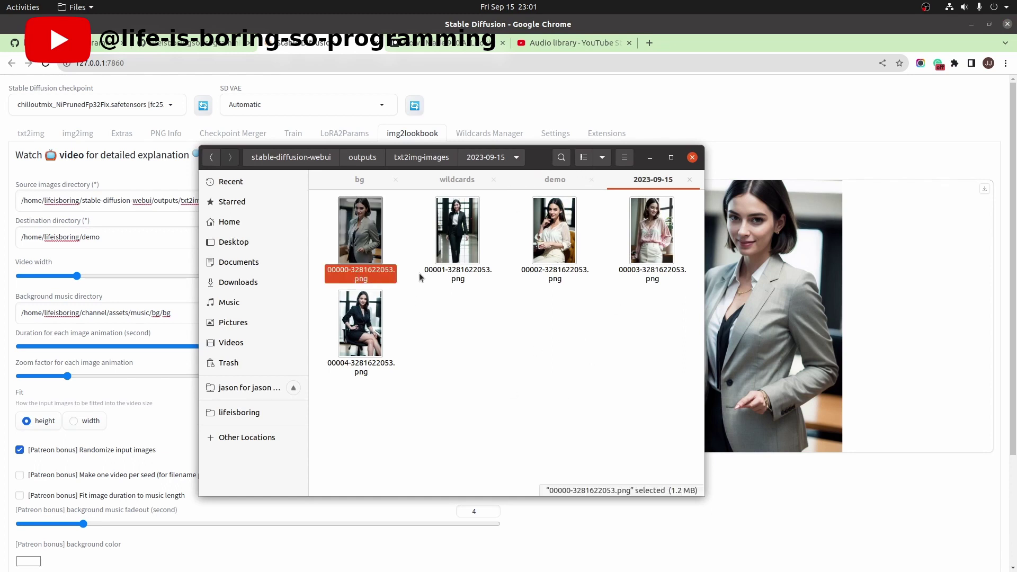
{"action": "left_click", "coordinate": [454, 273]}
{"action": "left_click", "coordinate": [555, 273]}
{"action": "left_click", "coordinate": [652, 273]}
{"action": "left_click", "coordinate": [344, 368]}
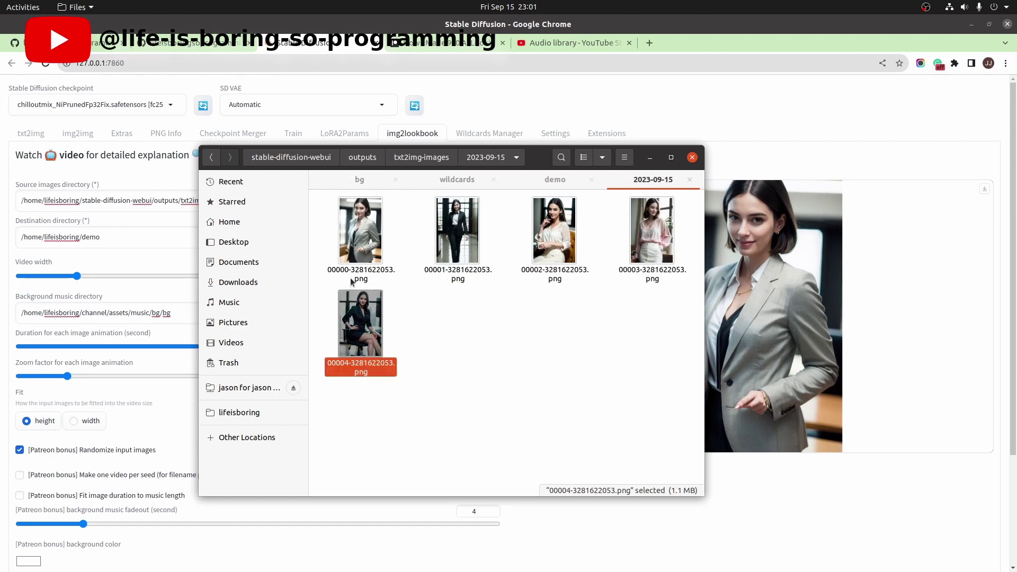
{"action": "left_click", "coordinate": [360, 275]}
{"action": "key", "text": "space"}
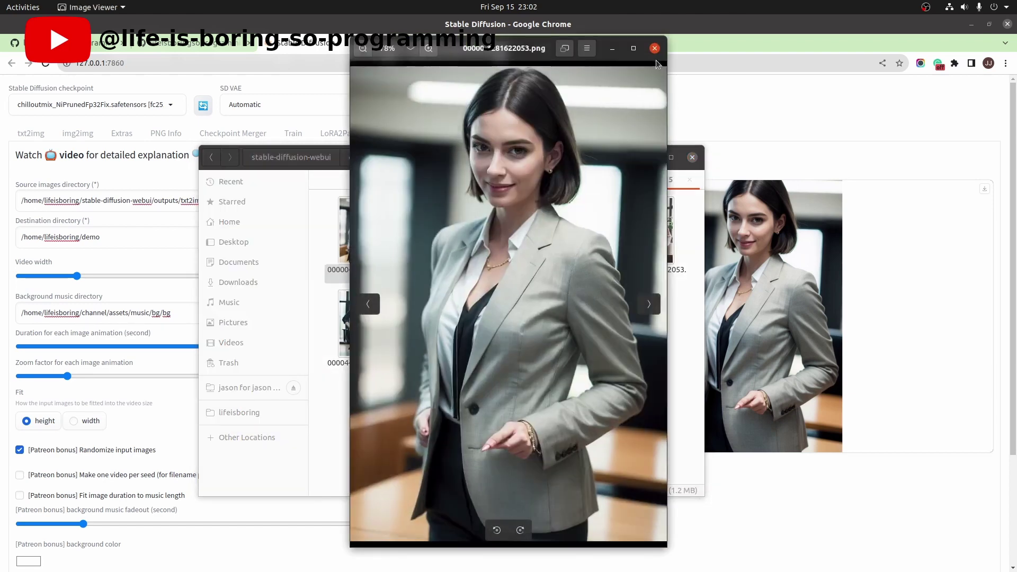
{"action": "key", "text": "space"}
- Highlight the seed part in the file name of 00000-3281622053.png, and leave the file name unchanged
{"action": "key", "text": "F2"}
{"action": "key", "text": "Right"}
{"action": "key", "text": "ctrl+shift+Left"}
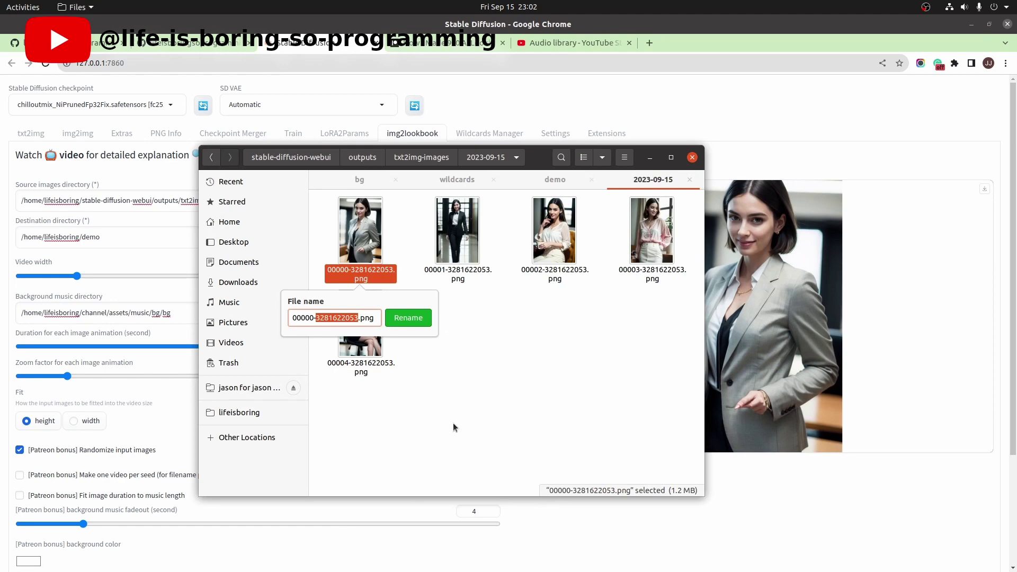
{"action": "key", "text": "Escape"}
- Check the demo destination folder for the generated video file
{"action": "key", "text": "ctrl+q"}
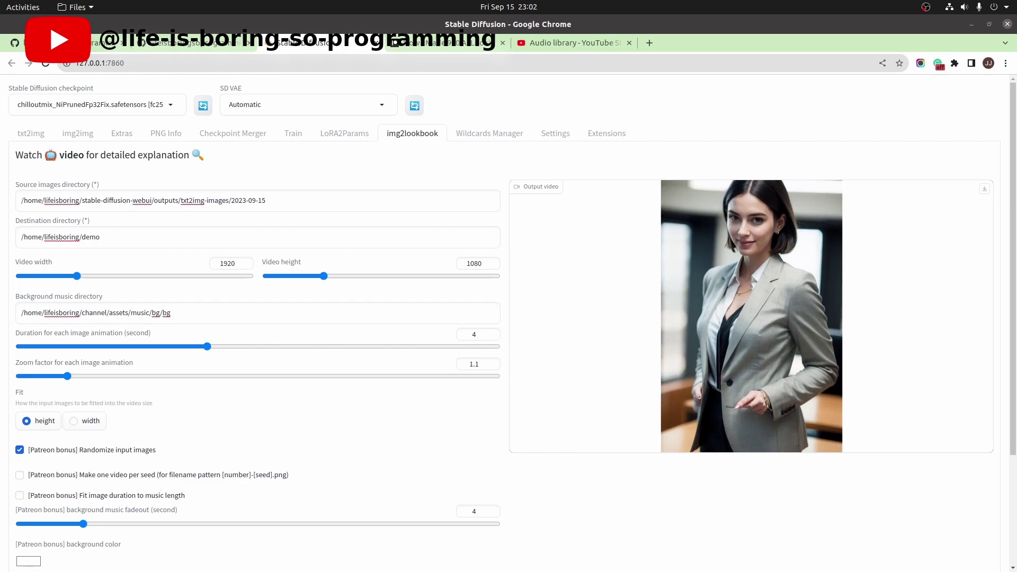
{"action": "key", "text": "alt+Tab"}
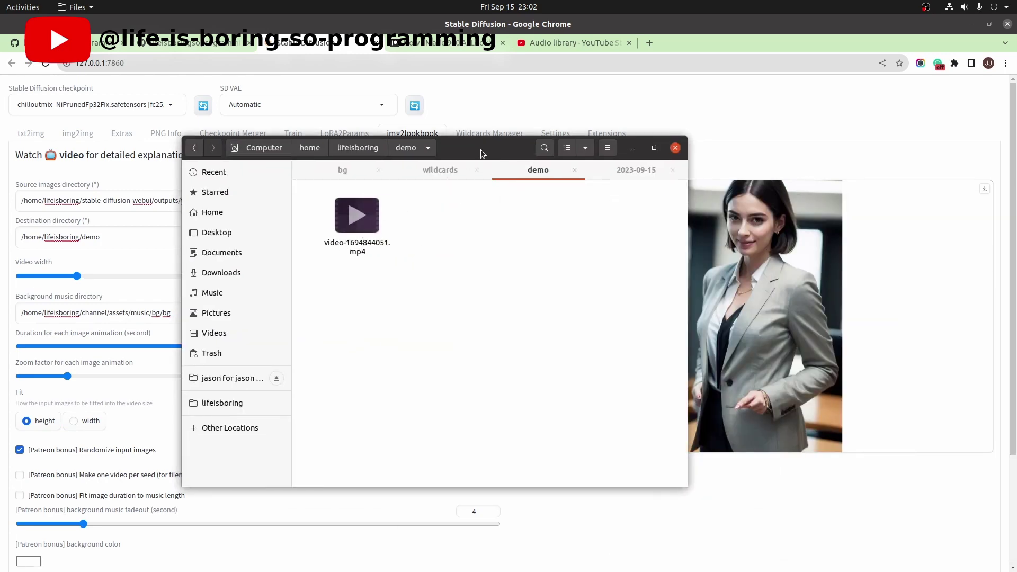
{"action": "left_click_drag", "start_coordinate": [483, 154], "coordinate": [1016, 231]}
- Check the __office__ prompt and Fixed seed option in txt2img, and generate another batch of images with them
{"action": "left_click", "coordinate": [31, 133]}
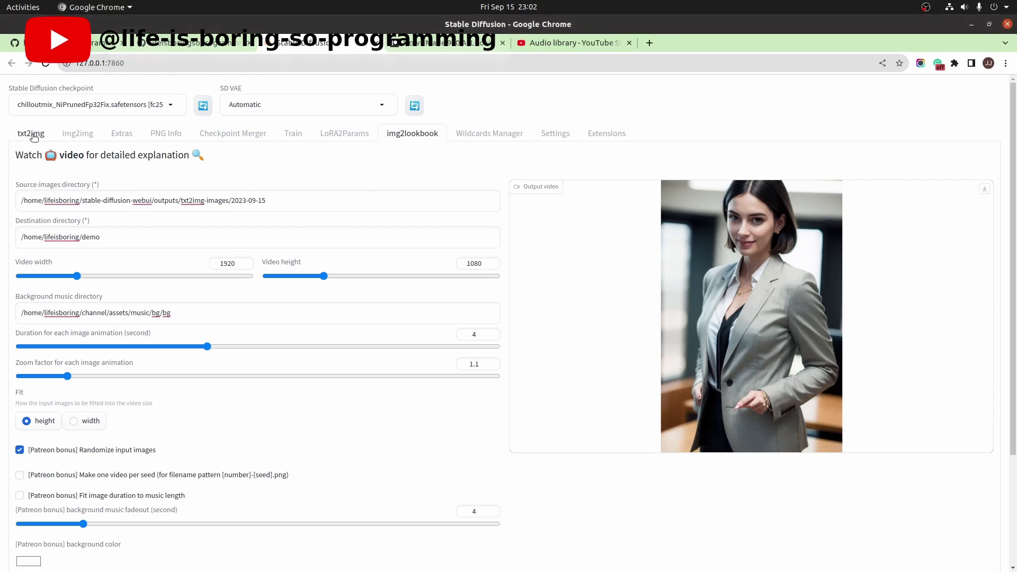
{"action": "left_click", "coordinate": [87, 170]}
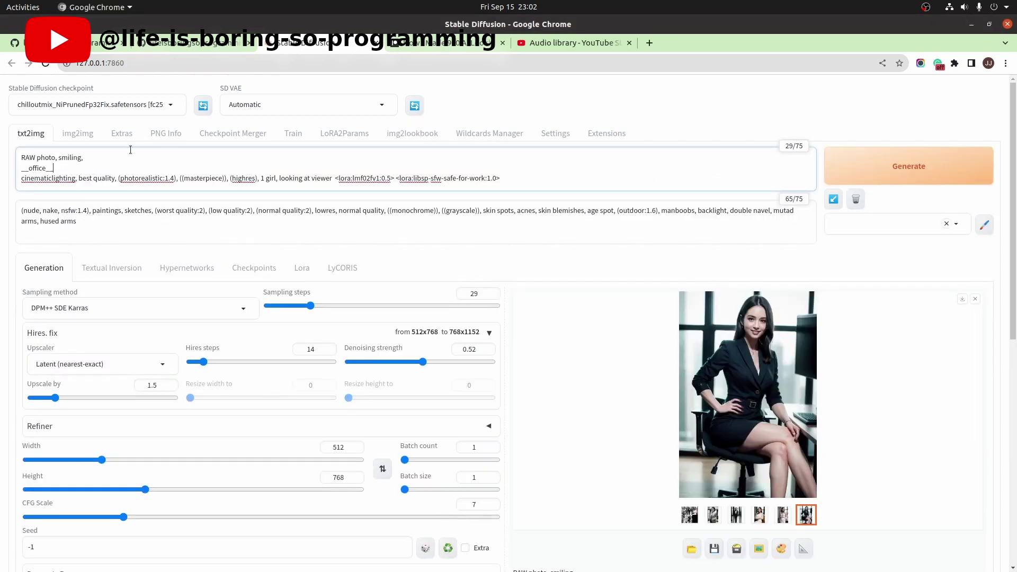
{"action": "scroll", "coordinate": [215, 460], "scroll_direction": "down", "scroll_amount": 5}
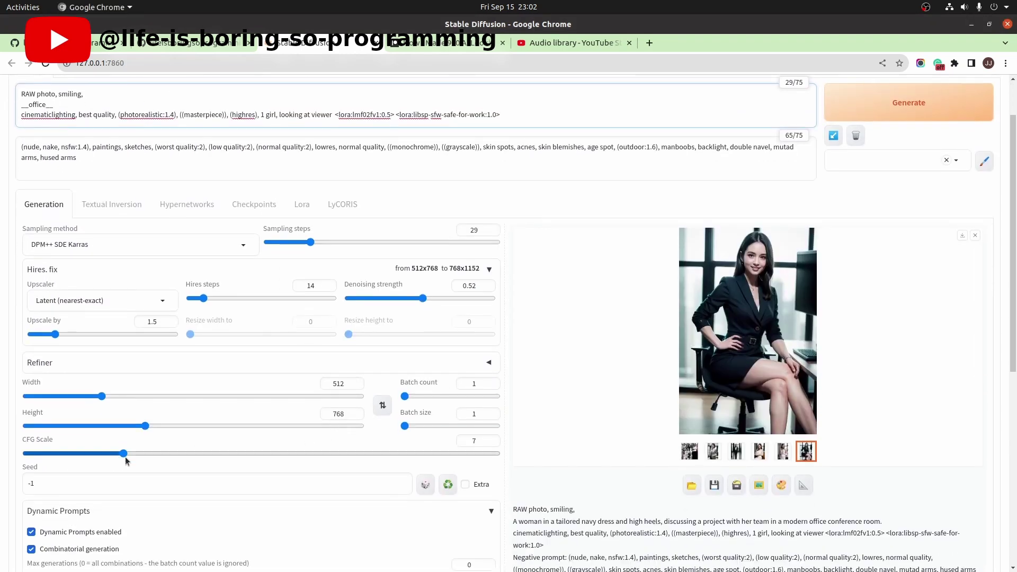
{"action": "scroll", "coordinate": [216, 460], "scroll_direction": "down", "scroll_amount": 5}
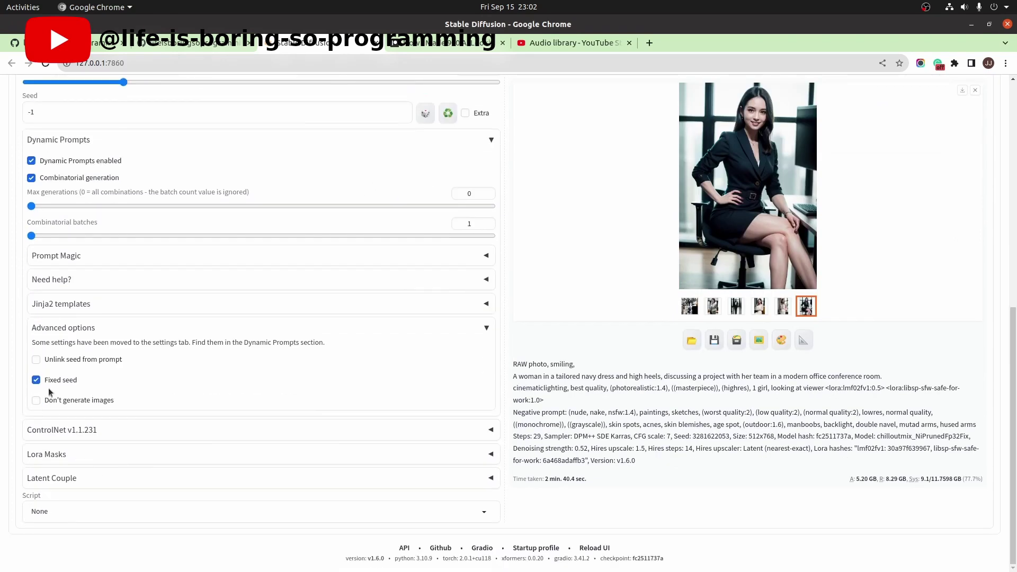
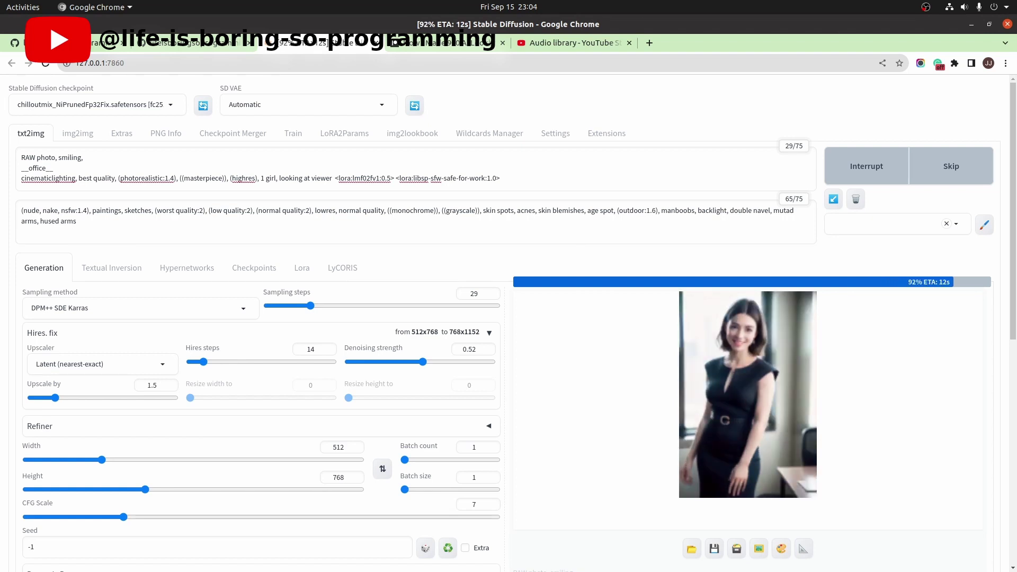
- Browse the newly generated office images at full size, starting with the second one, and close the viewer
{"action": "key", "text": "alt+Tab"}
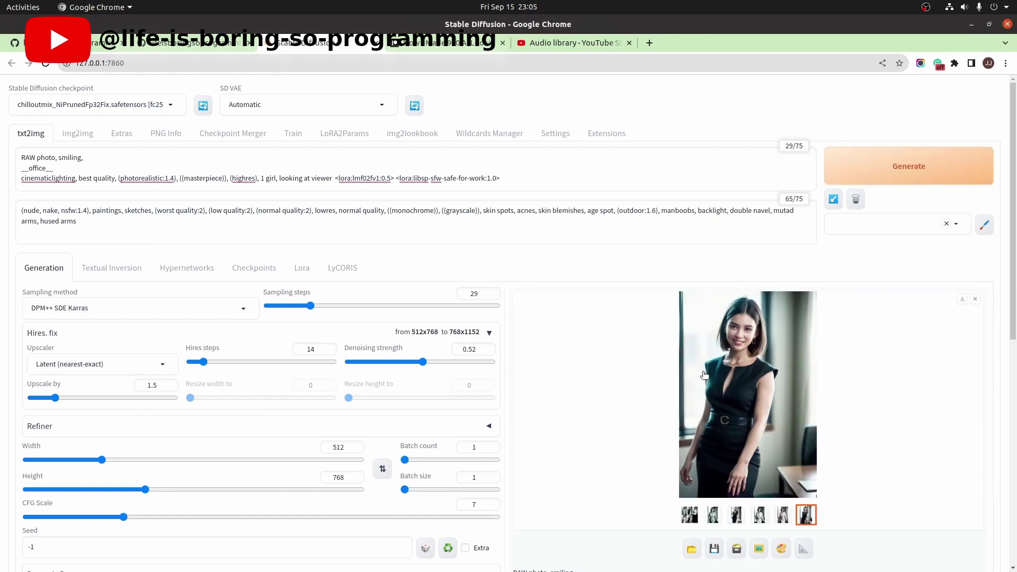
{"action": "left_click", "coordinate": [713, 515]}
{"action": "left_click", "coordinate": [704, 390]}
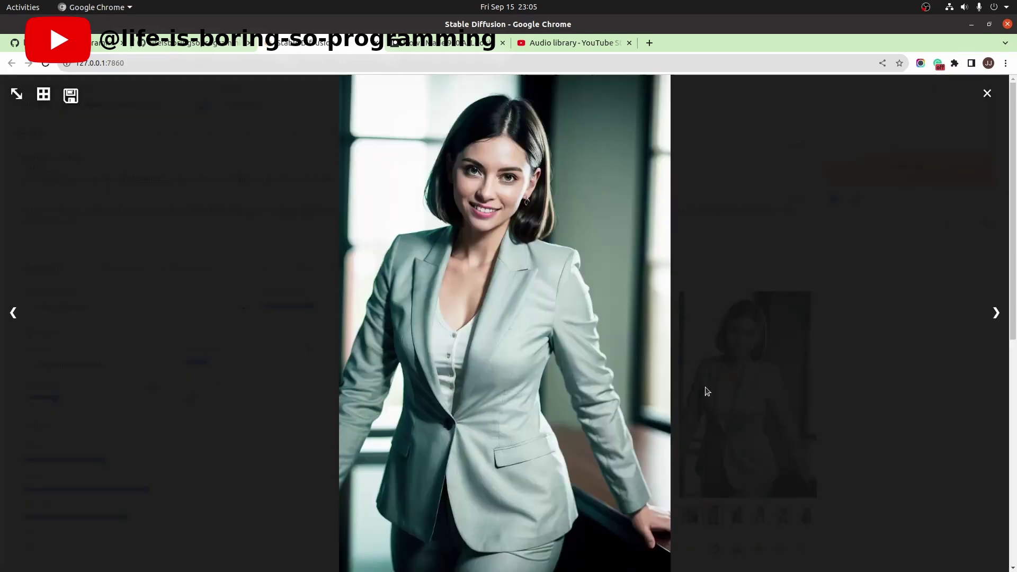
{"action": "left_click", "coordinate": [996, 313]}
{"action": "left_click", "coordinate": [995, 313]}
{"action": "left_click", "coordinate": [996, 313]}
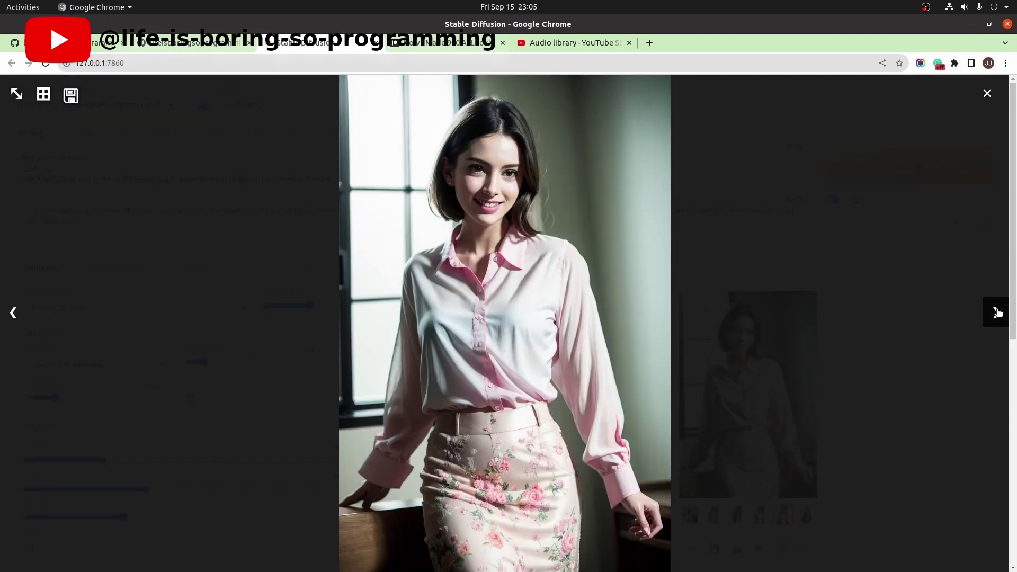
{"action": "left_click", "coordinate": [995, 313]}
{"action": "left_click", "coordinate": [986, 93]}
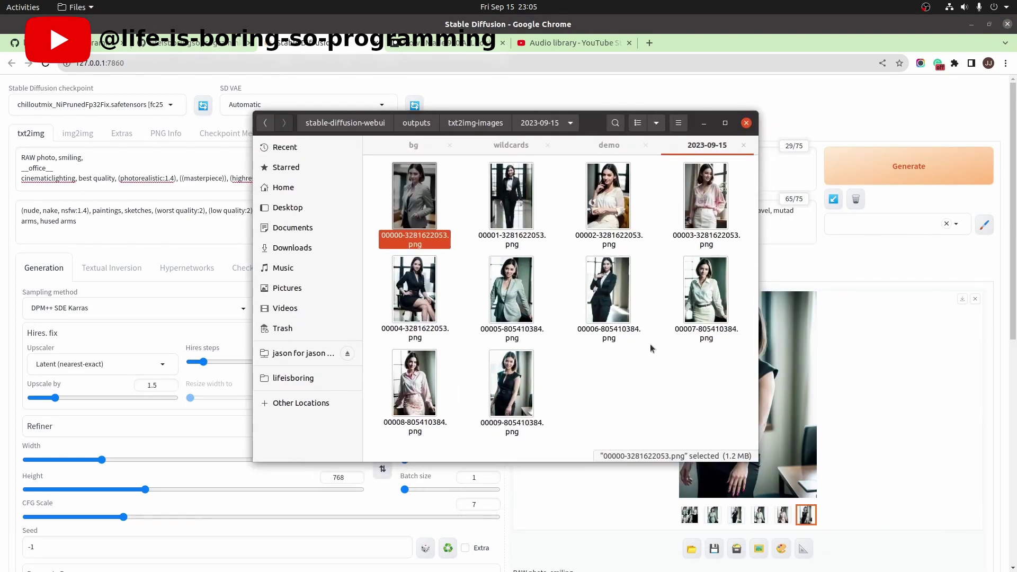
- Highlight the seed part in the file name of 00005-805410384.png in the 2023-09-15 folder, leaving the name unchanged
{"action": "left_click", "coordinate": [670, 368]}
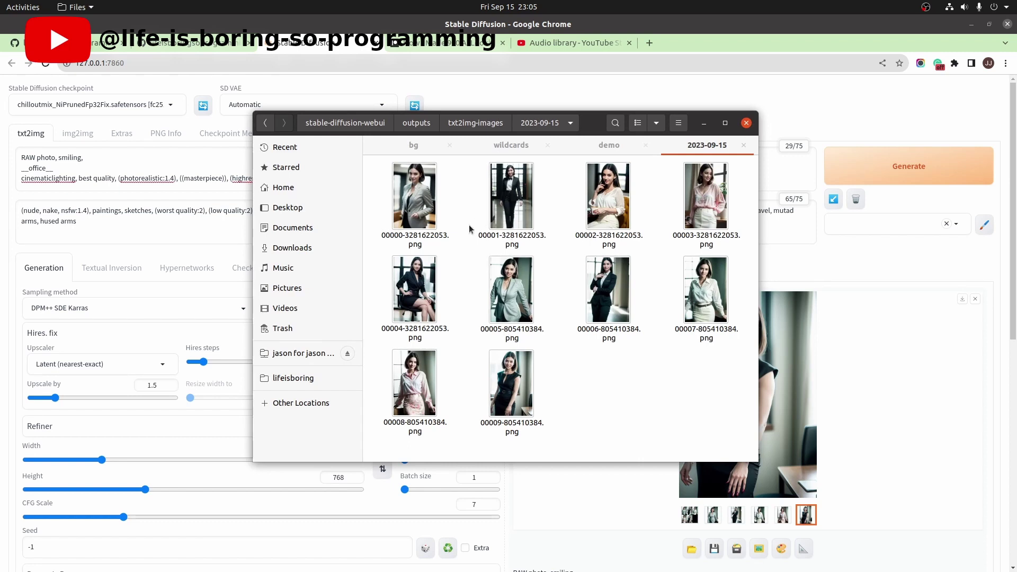
{"action": "key", "text": "Left"}
{"action": "left_click", "coordinate": [501, 330], "text": "ctrl"}
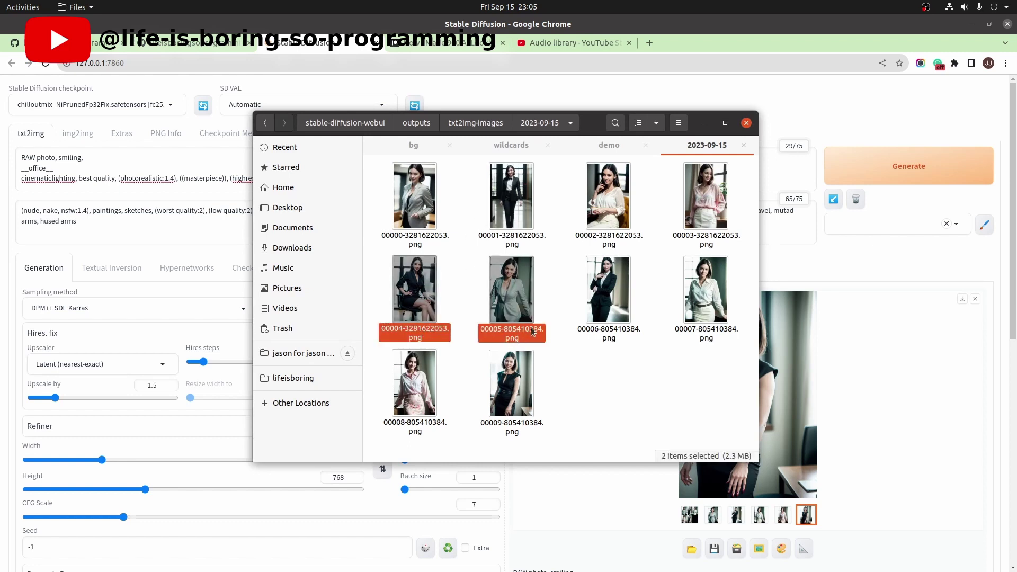
{"action": "left_click", "coordinate": [512, 339]}
{"action": "key", "text": "F2"}
{"action": "double_click", "coordinate": [488, 376]}
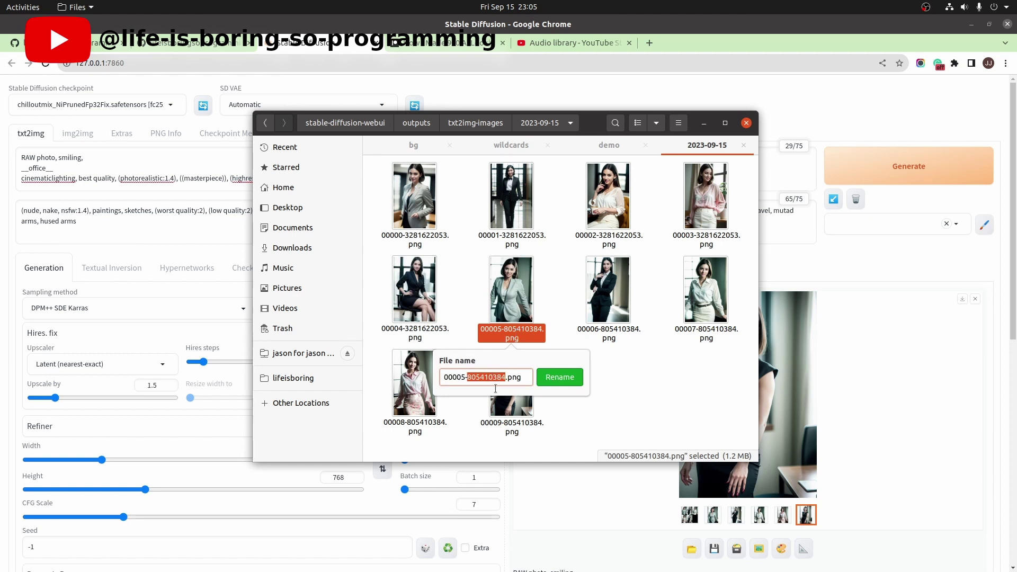
{"action": "key", "text": "Escape"}
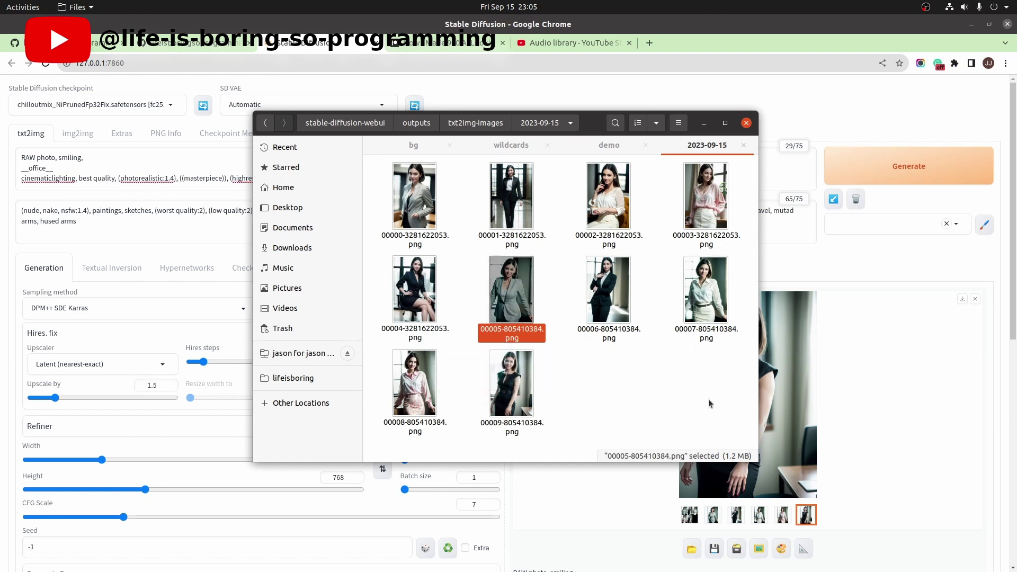
- Mark the images sharing the second seed, from 00005-805410384.png to 00009-805410384.png, and clear the selection
{"action": "key", "text": "Down"}
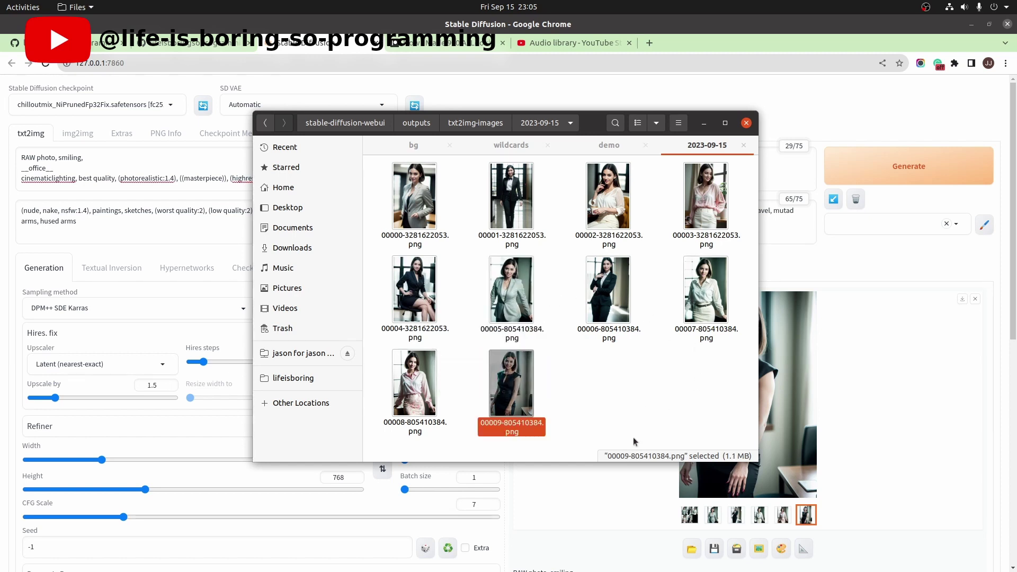
{"action": "left_click", "coordinate": [514, 273]}
{"action": "left_click", "coordinate": [539, 416], "text": "shift"}
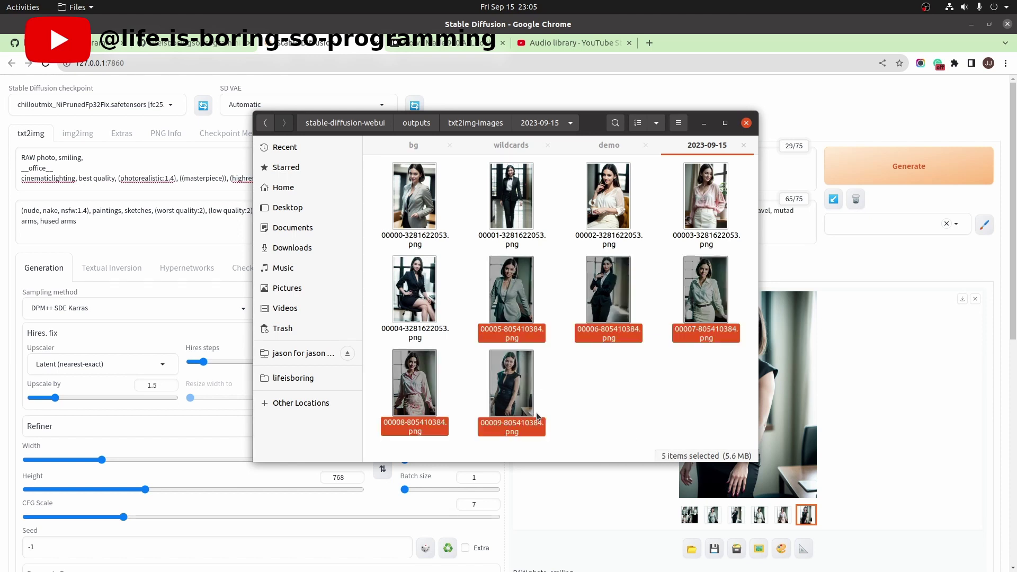
{"action": "left_click", "coordinate": [608, 426]}
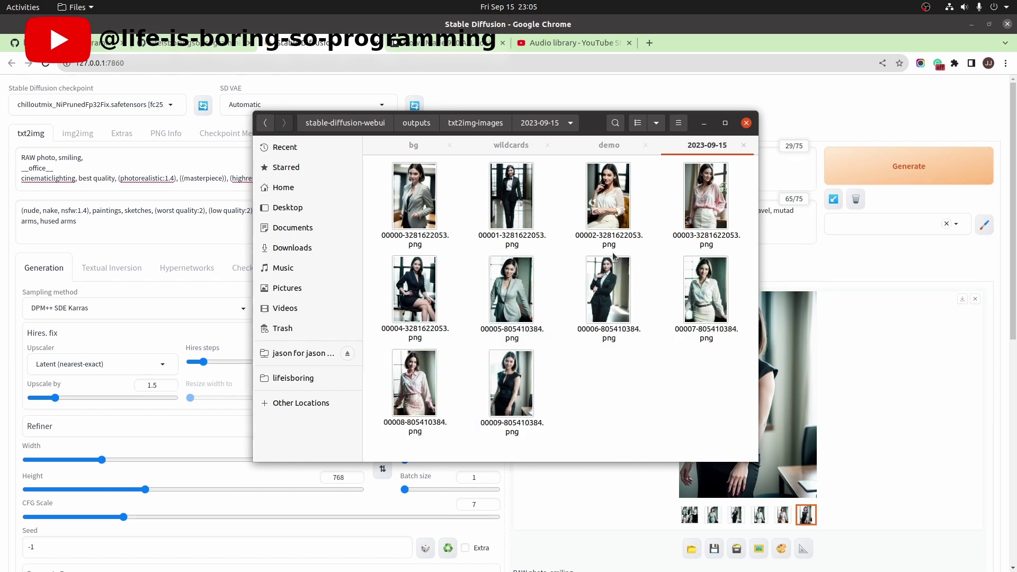
- Bring up the demo folder in the file manager, and run img2lookbook on the 2023-09-15 images with the current settings
{"action": "left_click", "coordinate": [609, 145]}
{"action": "left_click", "coordinate": [704, 123]}
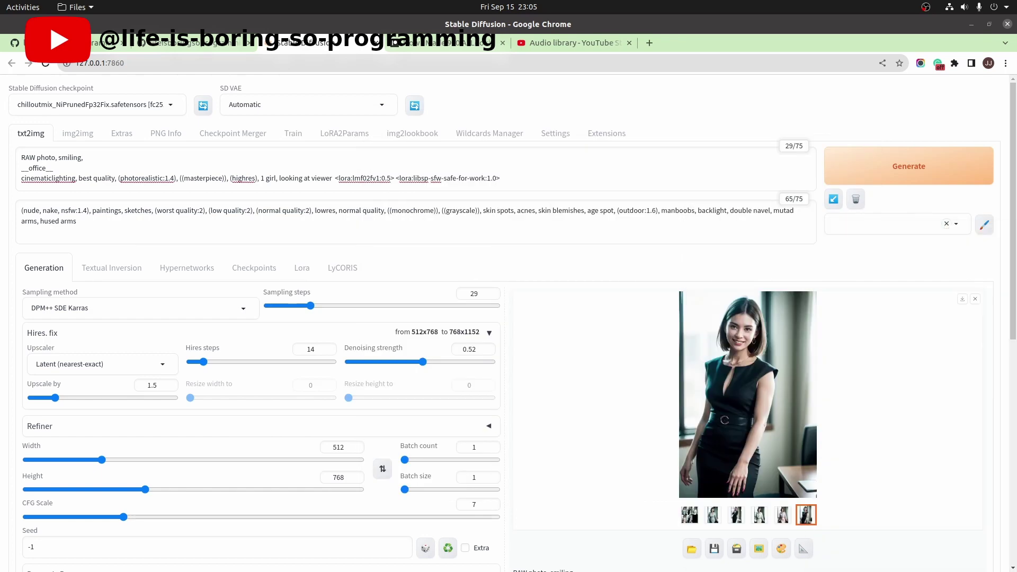
{"action": "left_click", "coordinate": [408, 134]}
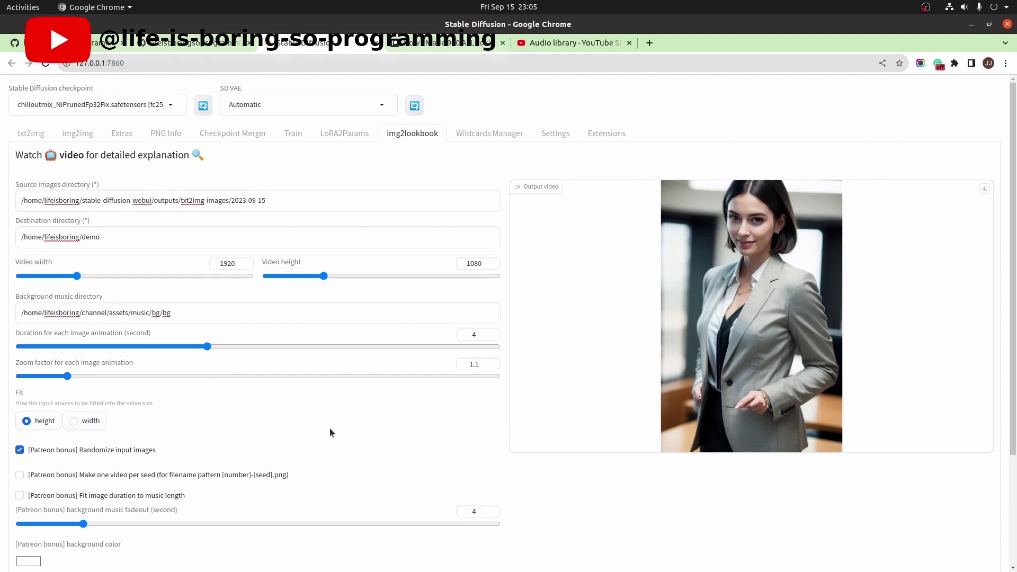
{"action": "scroll", "coordinate": [333, 433], "scroll_direction": "down", "scroll_amount": 3}
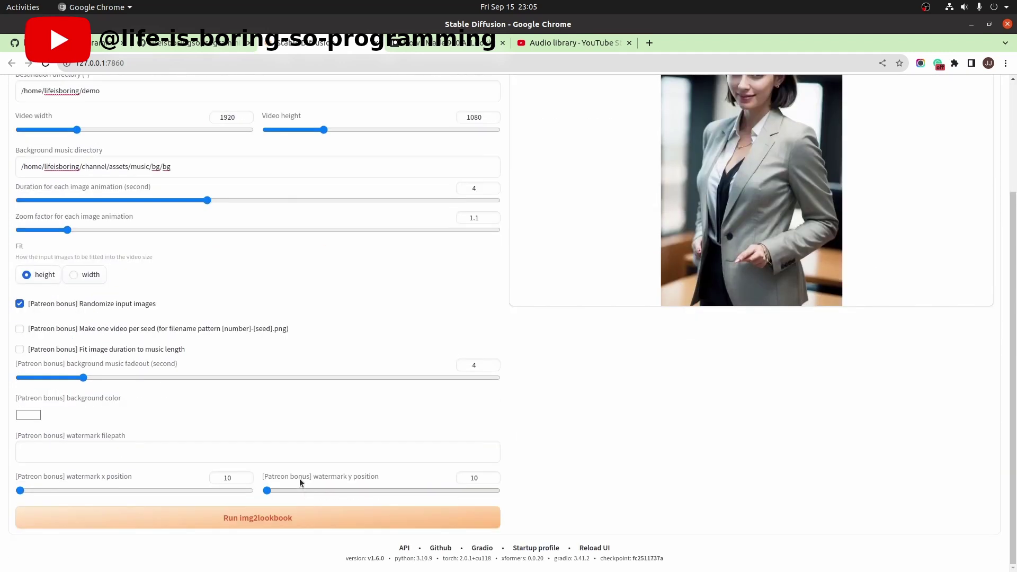
{"action": "scroll", "coordinate": [521, 448], "scroll_direction": "up", "scroll_amount": 3}
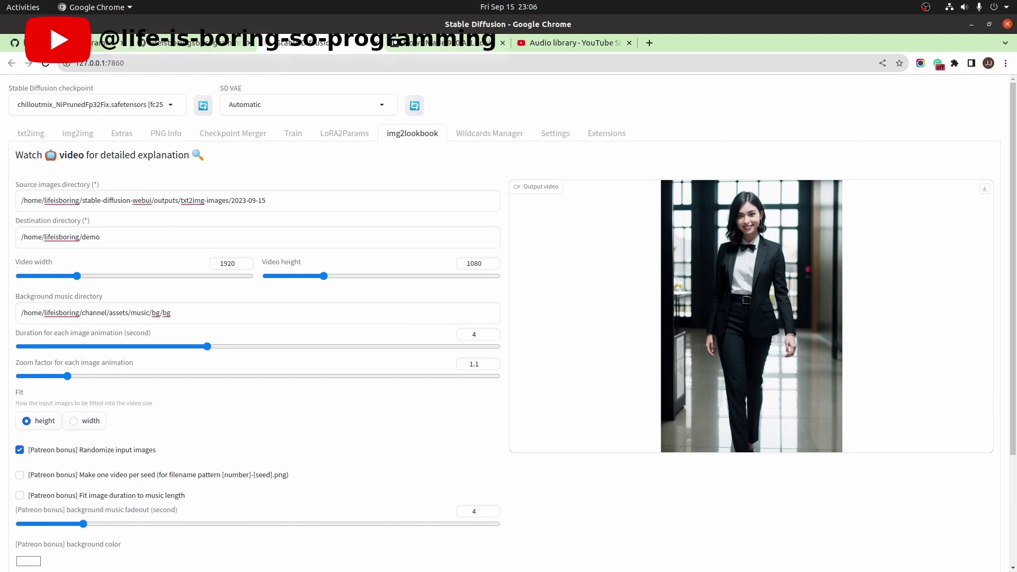
- Locate video-1694844355.mp4 in the demo folder, and play the new output video through to its end
{"action": "key", "text": "alt+Tab"}
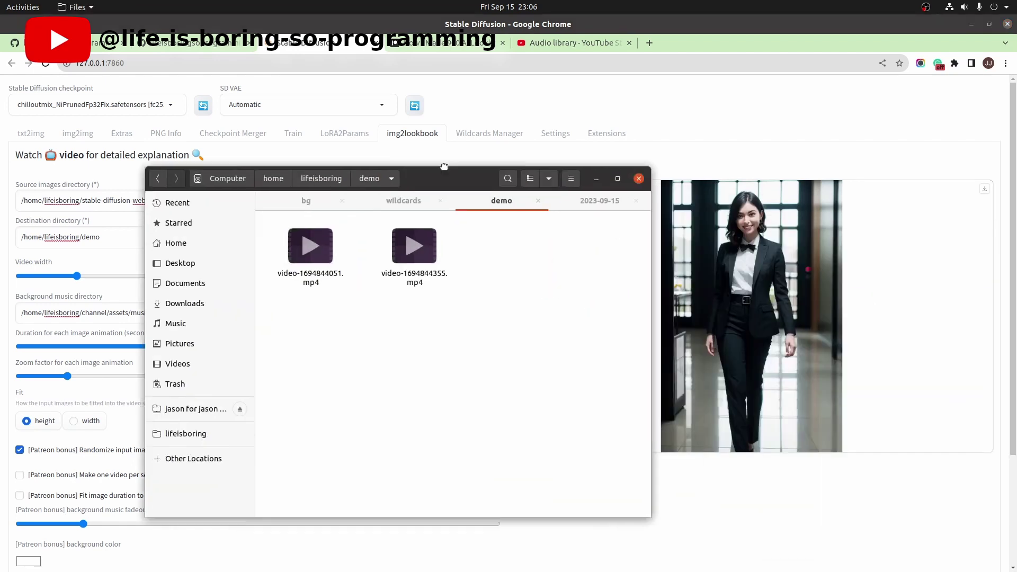
{"action": "left_click", "coordinate": [301, 211]}
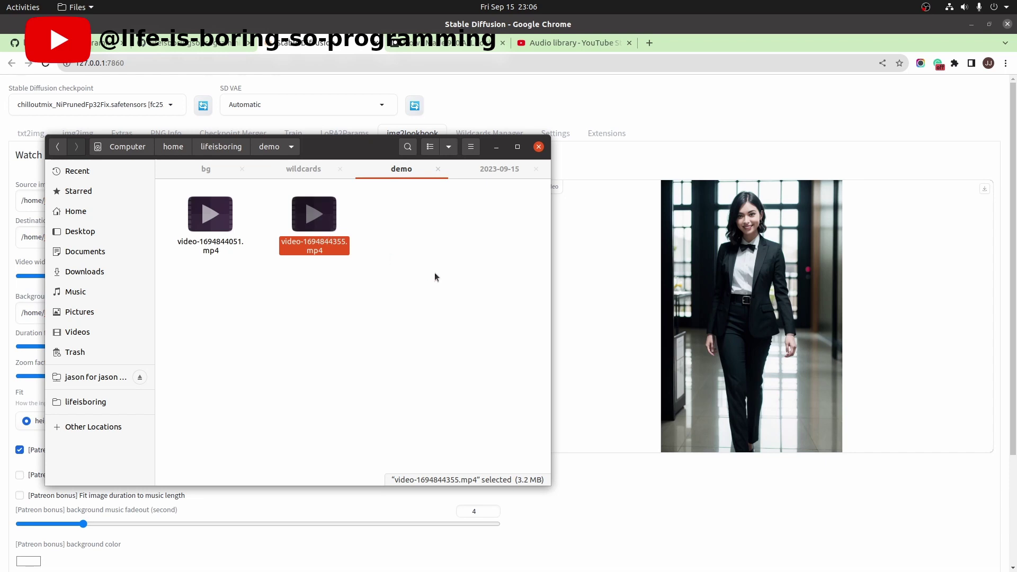
{"action": "key", "text": "alt+Tab"}
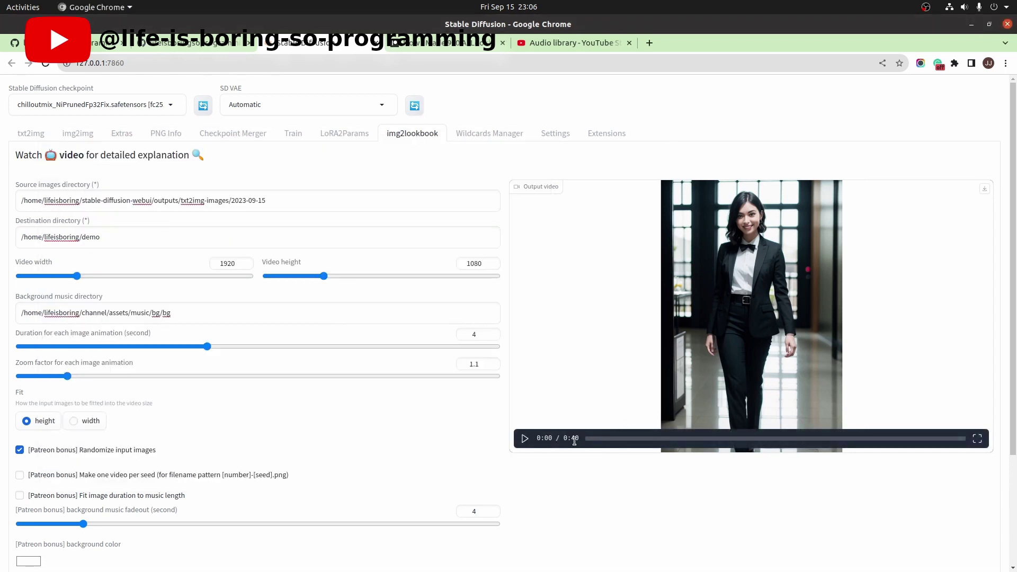
{"action": "left_click", "coordinate": [524, 438]}
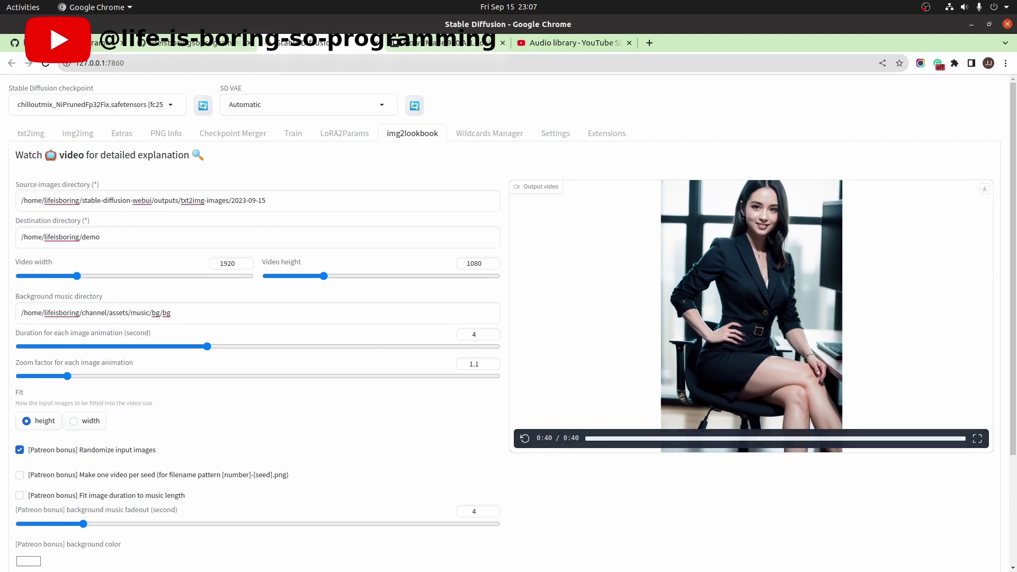
- Go through both seed groups in the 2023-09-15 folder, marking 00000-3281622053.png and the range 00005 to 00009
{"action": "key", "text": "alt+Tab"}
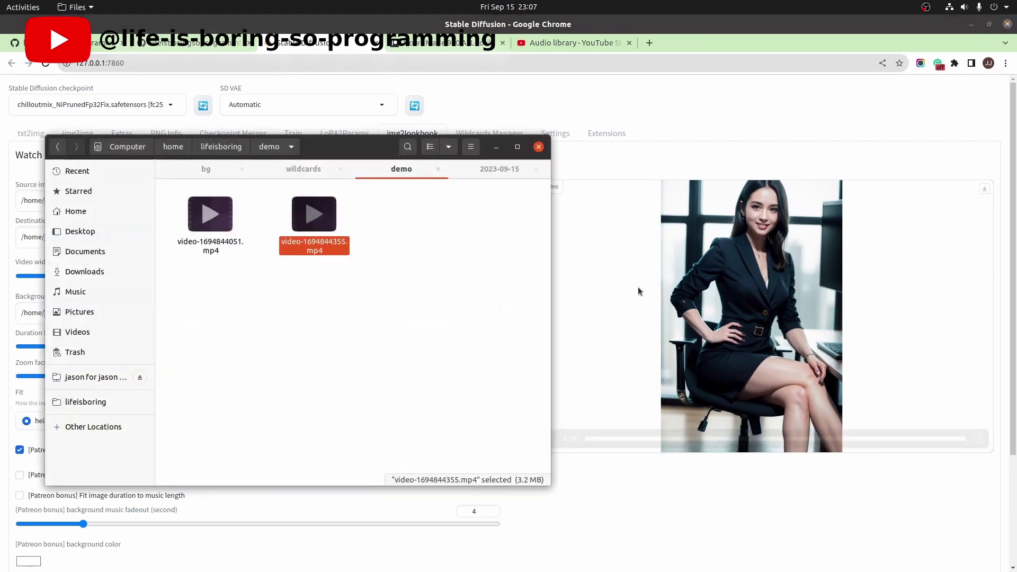
{"action": "left_click", "coordinate": [476, 169]}
{"action": "left_click", "coordinate": [223, 229]}
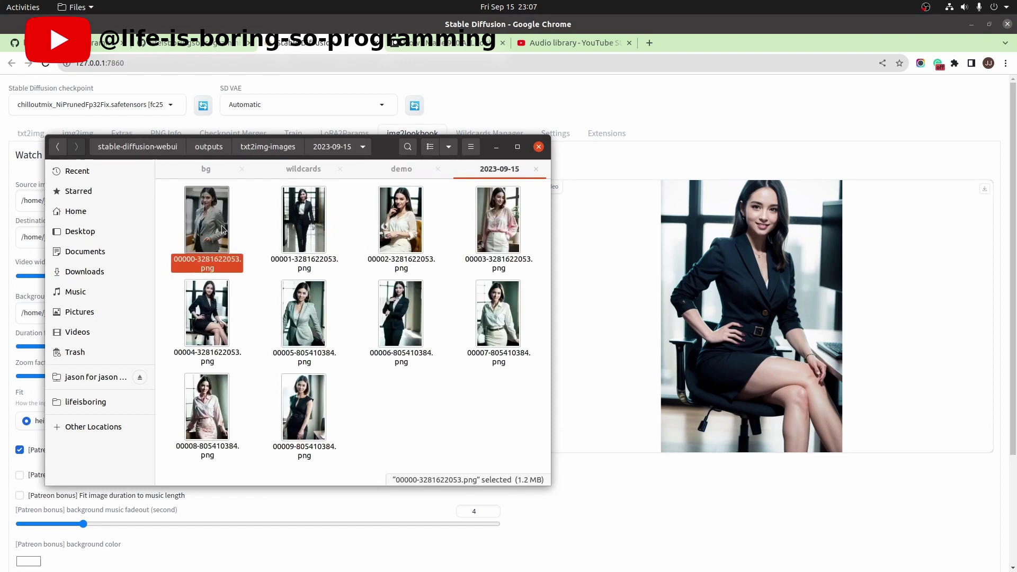
{"action": "left_click", "coordinate": [297, 318]}
{"action": "left_click", "coordinate": [320, 436], "text": "shift"}
{"action": "left_click", "coordinate": [447, 203]}
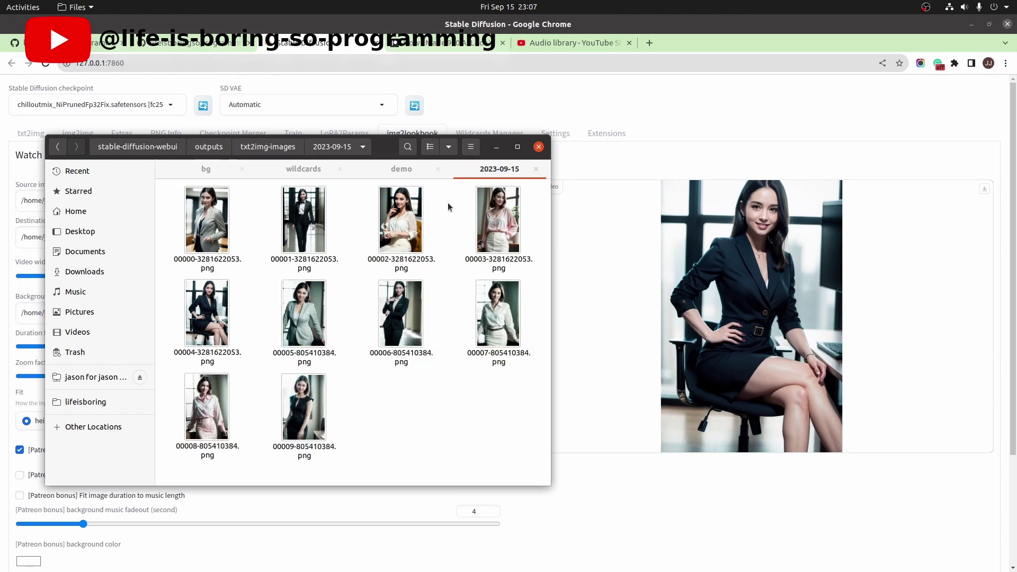
- Enable the img2lookbook option to make one video per seed
{"action": "left_click_drag", "start_coordinate": [379, 154], "coordinate": [1016, 155]}
{"action": "scroll", "coordinate": [525, 274], "scroll_direction": "down", "scroll_amount": 5}
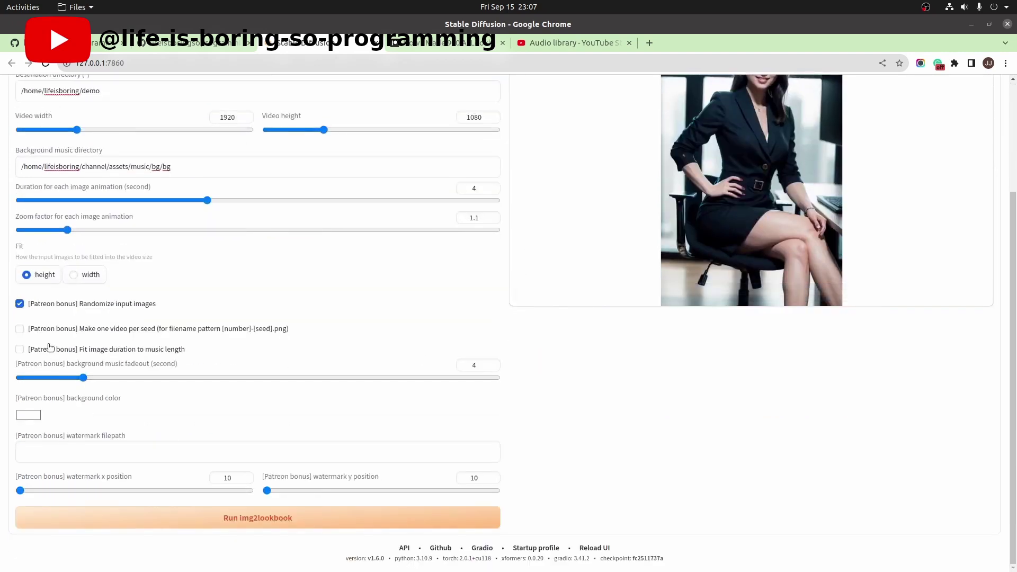
{"action": "left_click", "coordinate": [93, 335]}
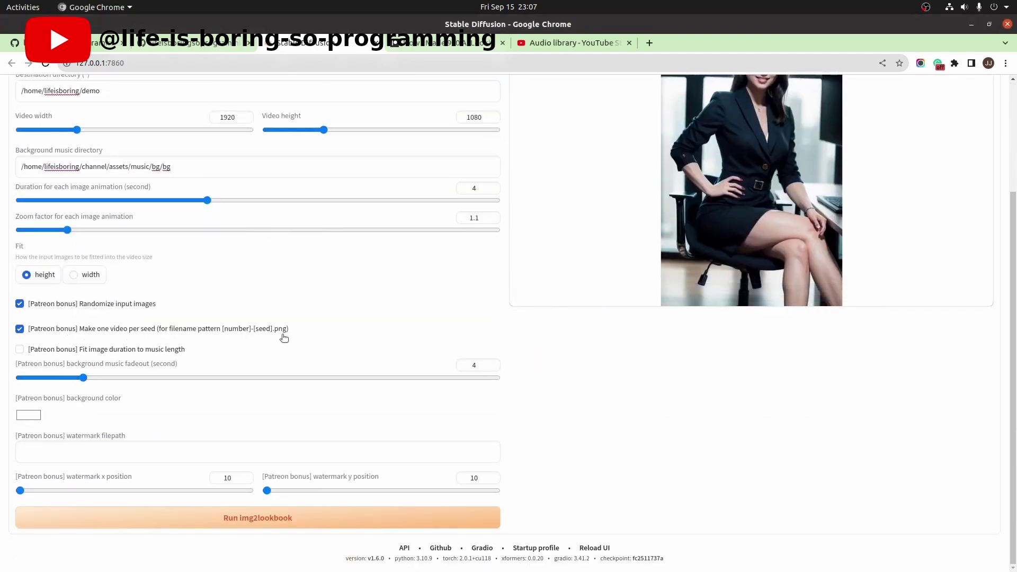
- Compare the source image file names in the 2023-09-15 folder with the [number]-[seed].png pattern
{"action": "key", "text": "alt+Tab"}
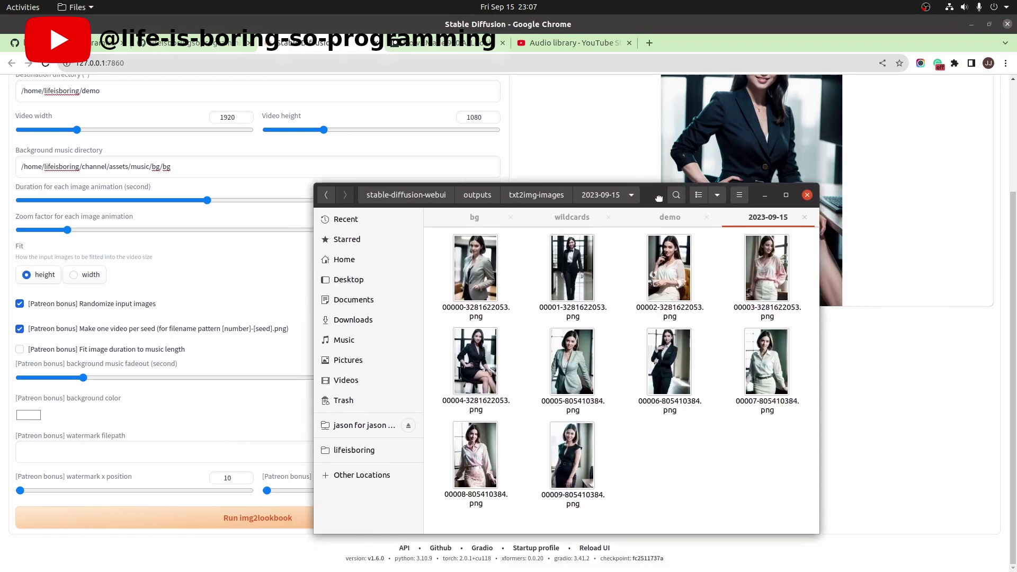
{"action": "left_click", "coordinate": [461, 304]}
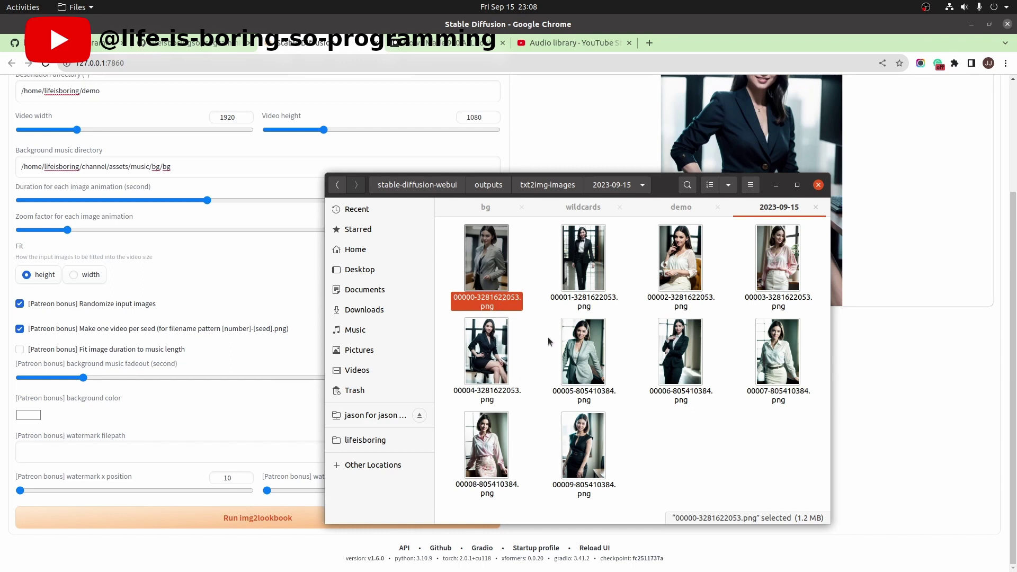
{"action": "left_click", "coordinate": [637, 291]}
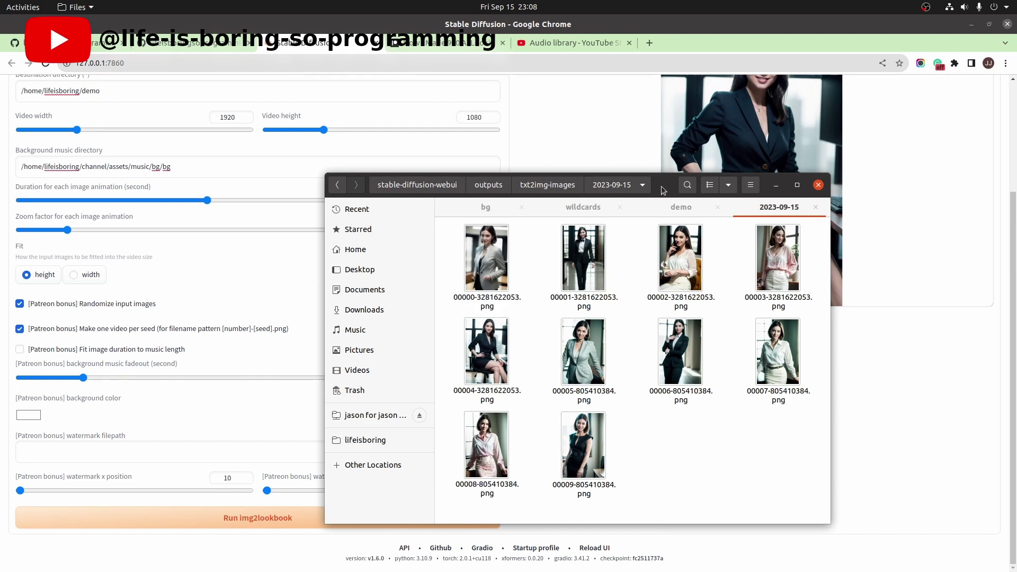
- Delete video-1694844051.mp4 and video-1694844355.mp4 from the demo folder
{"action": "left_click", "coordinate": [668, 207]}
{"action": "left_click_drag", "start_coordinate": [665, 192], "coordinate": [663, 153]}
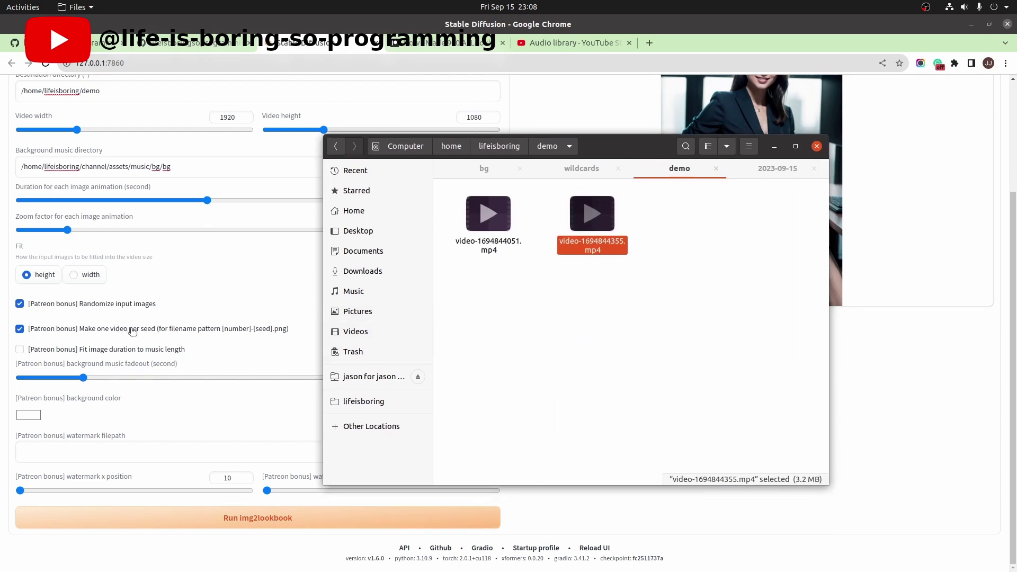
{"action": "left_click", "coordinate": [602, 379]}
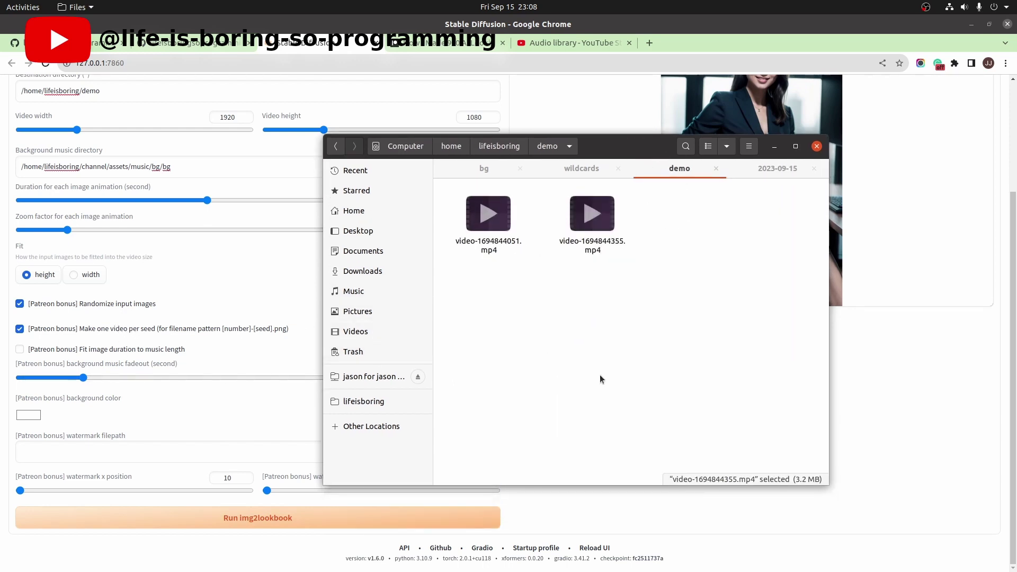
{"action": "left_click_drag", "start_coordinate": [676, 353], "coordinate": [473, 227]}
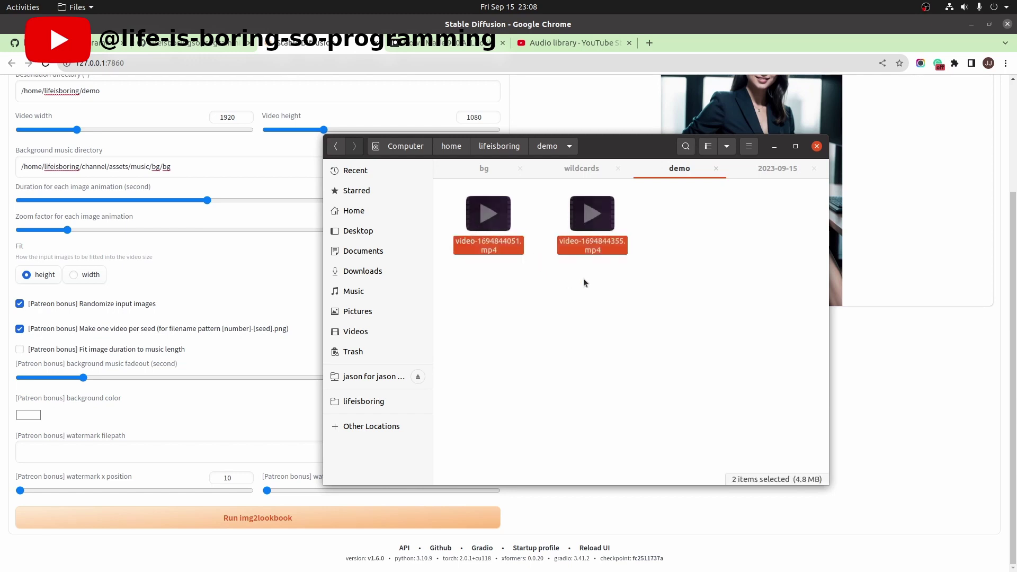
{"action": "key", "text": "Delete"}
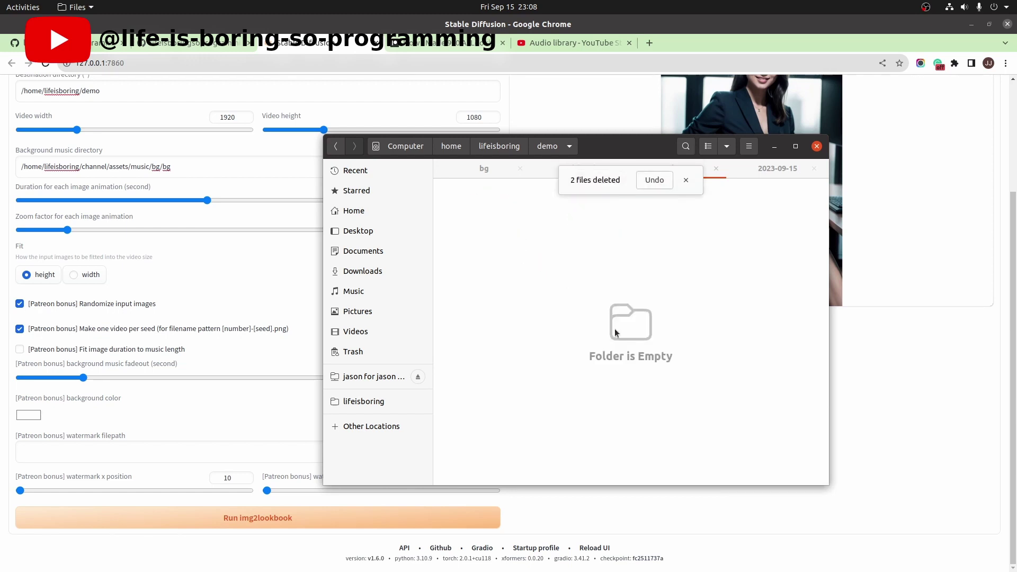
- Run img2lookbook with one video per seed, and watch the demo folder until the output videos are generated
{"action": "left_click", "coordinate": [269, 519]}
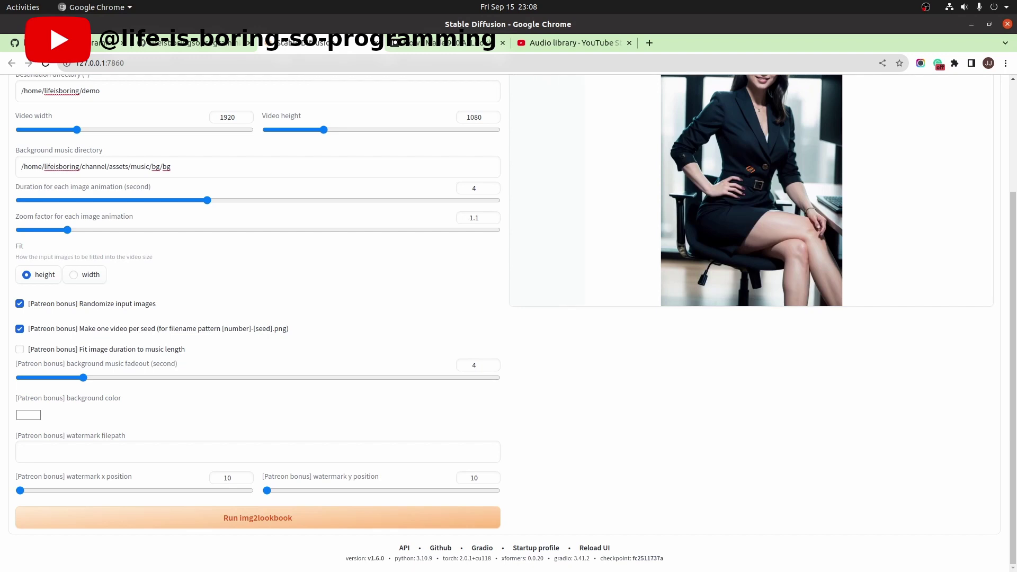
{"action": "key", "text": "alt+Tab"}
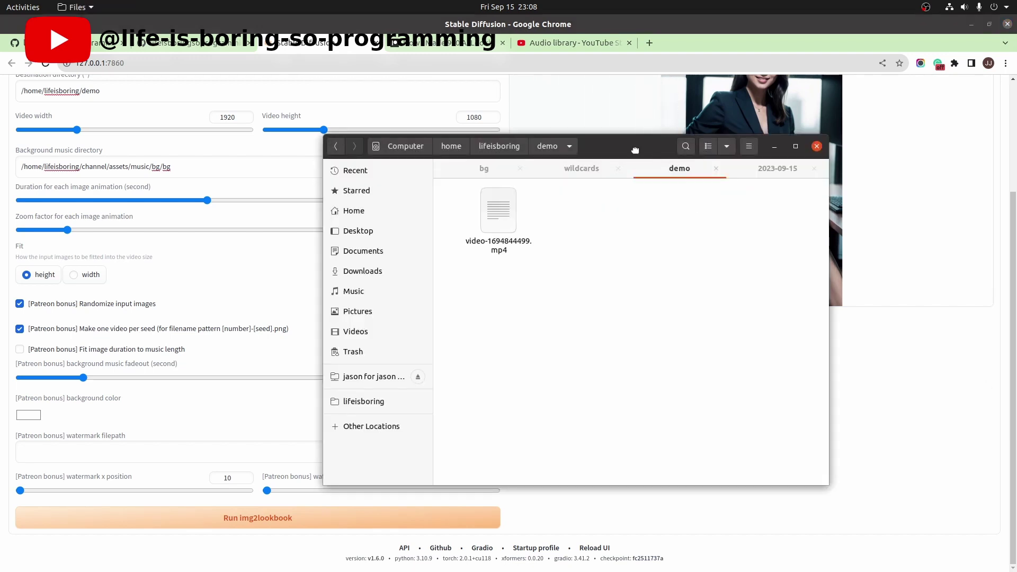
{"action": "left_click_drag", "start_coordinate": [662, 157], "coordinate": [390, 126]}
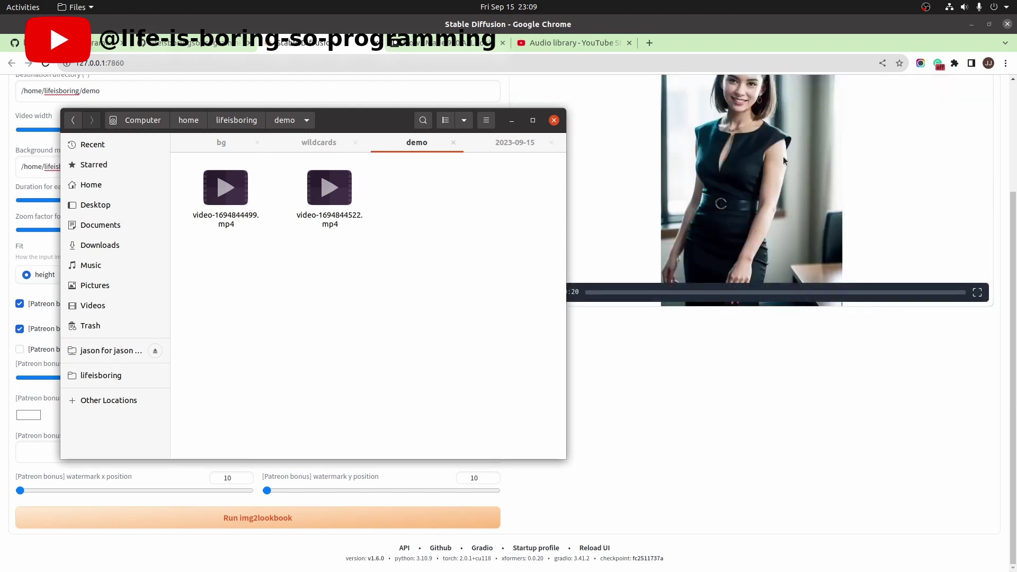
{"action": "scroll", "coordinate": [814, 179], "scroll_direction": "up", "scroll_amount": 3}
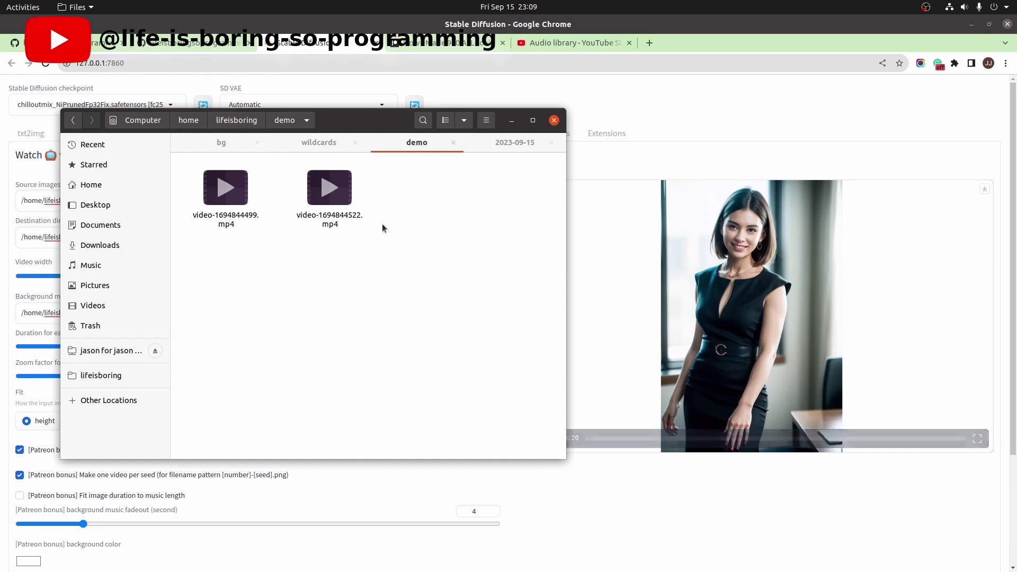
- Play video-1694844499.mp4 from the demo folder in VLC through to its end, and close the player
{"action": "left_click_drag", "start_coordinate": [397, 283], "coordinate": [217, 186]}
{"action": "left_click", "coordinate": [226, 191]}
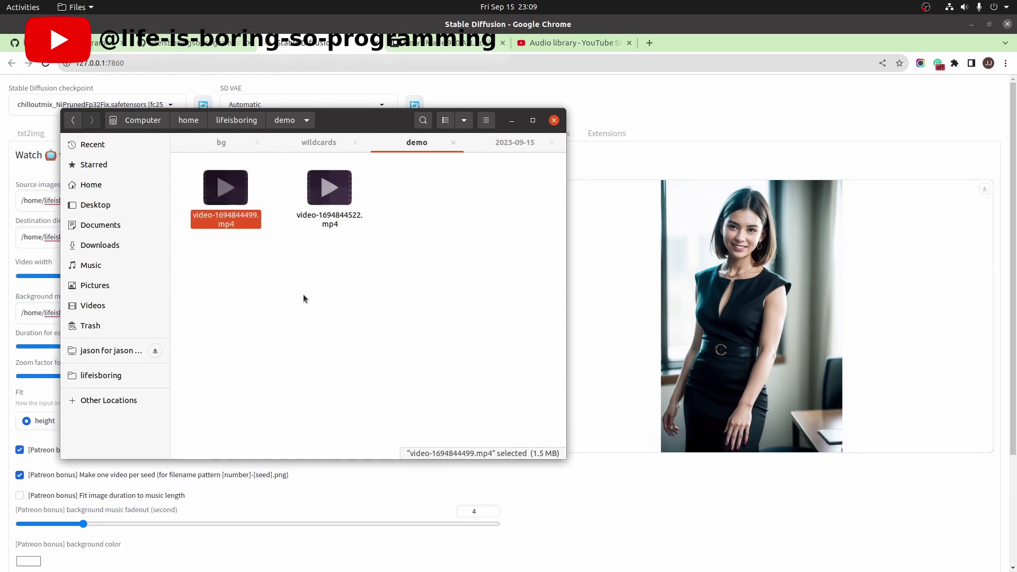
{"action": "right_click", "coordinate": [238, 199]}
{"action": "left_click", "coordinate": [255, 212]}
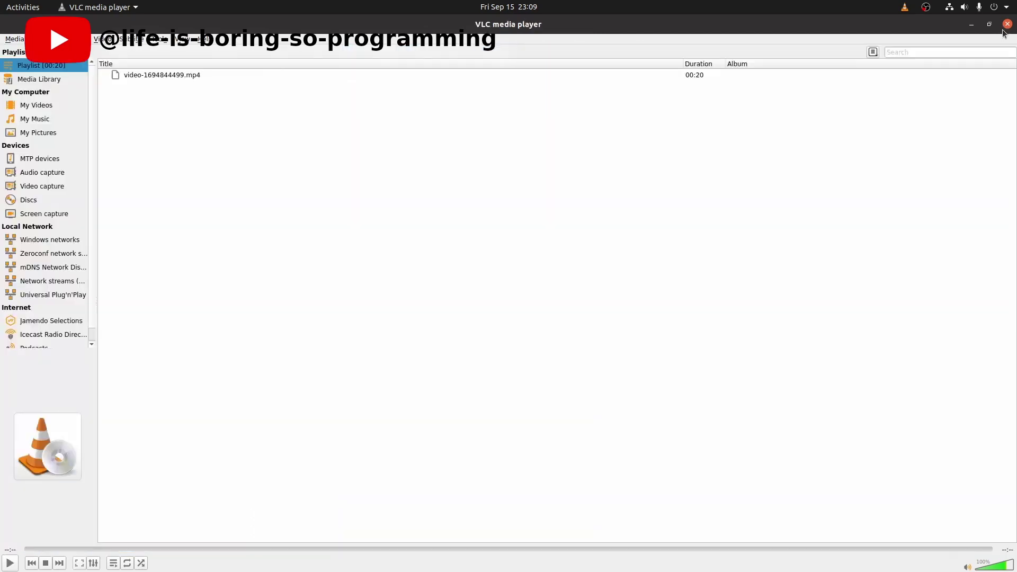
{"action": "left_click", "coordinate": [1006, 26]}
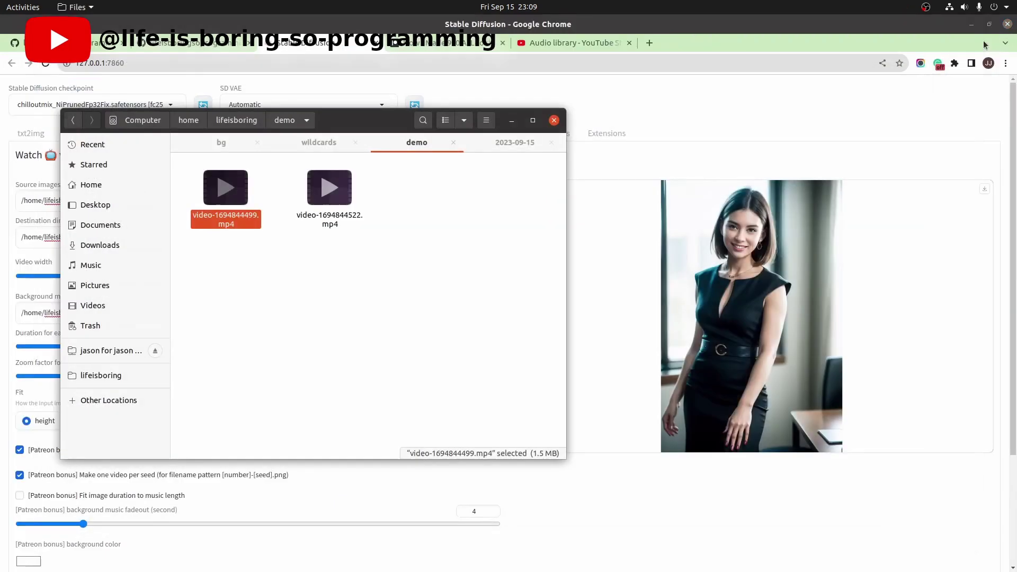
- Play the second seed's video, video-1694844522.mp4, through to its end in VLC, and close the player
{"action": "right_click", "coordinate": [329, 200]}
{"action": "left_click", "coordinate": [369, 191]}
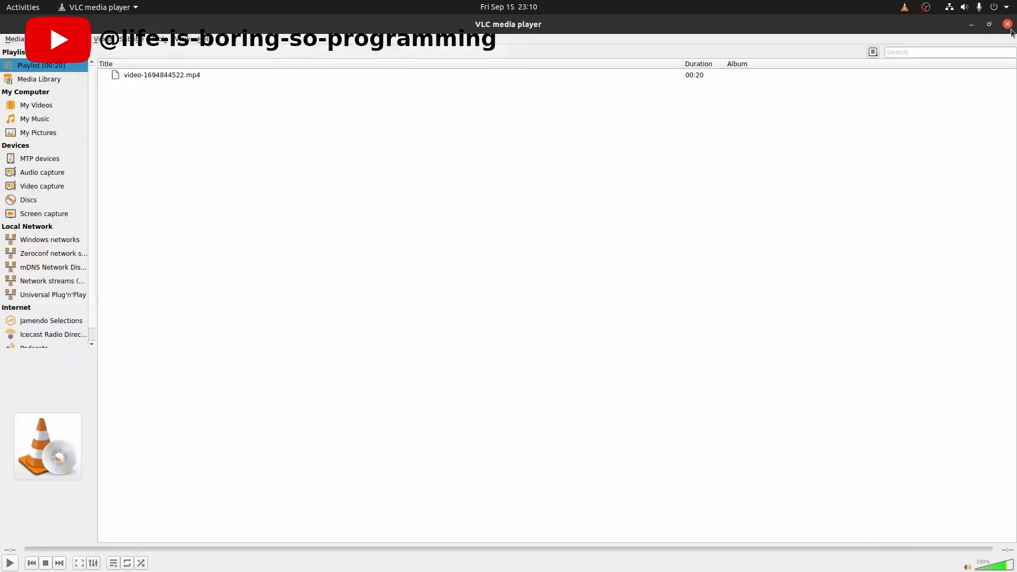
{"action": "left_click", "coordinate": [1007, 24]}
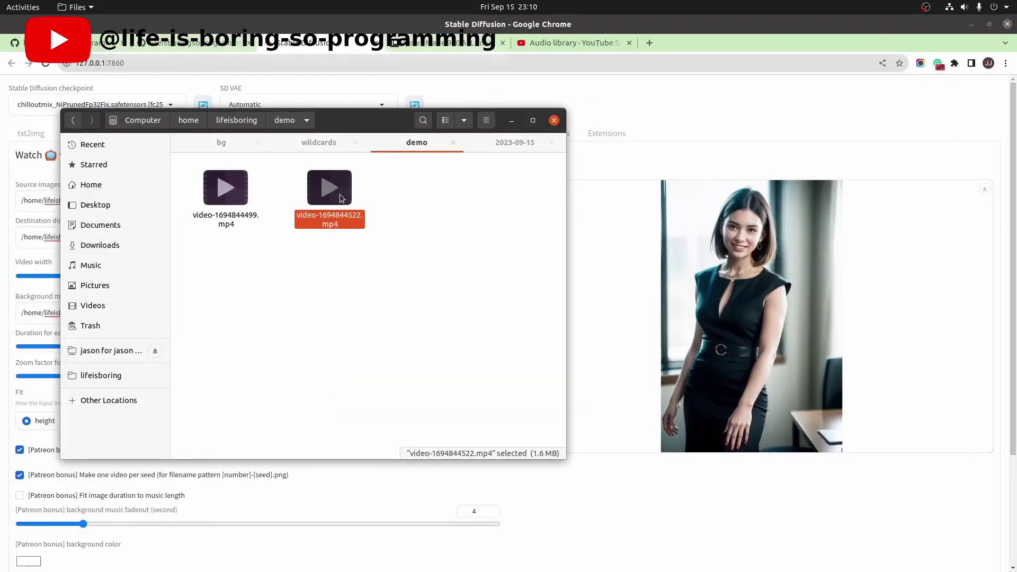
- Return to the img2lookbook settings and review the option for making one video per seed
{"action": "left_click_drag", "start_coordinate": [355, 121], "coordinate": [746, 137]}
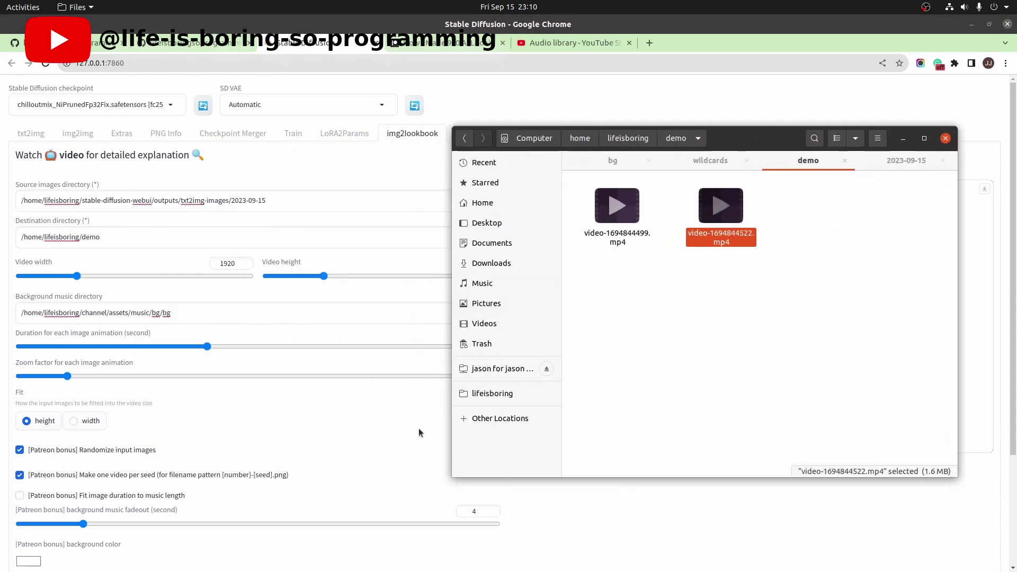
{"action": "left_click", "coordinate": [587, 513]}
{"action": "scroll", "coordinate": [305, 494], "scroll_direction": "down", "scroll_amount": 5}
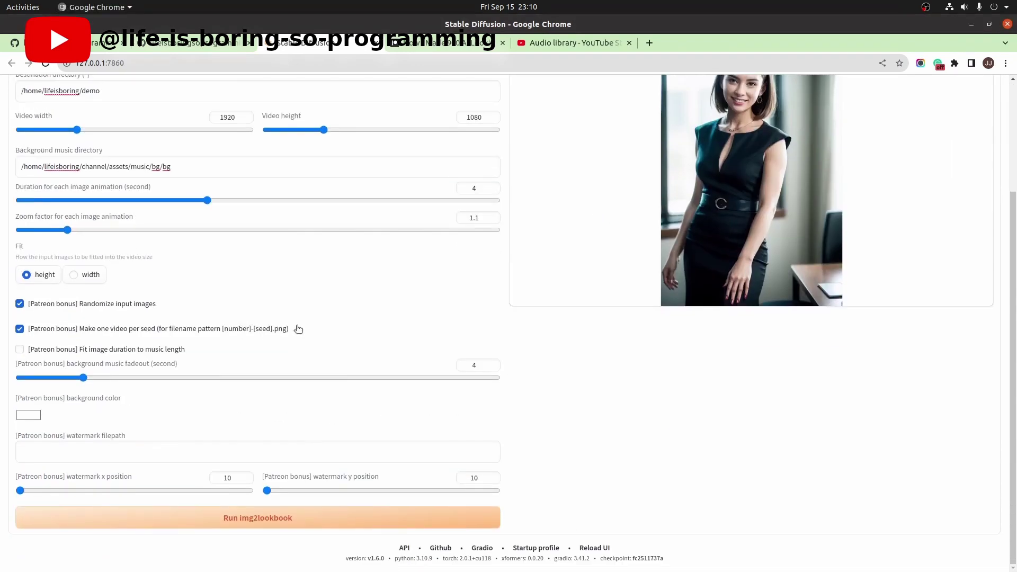
{"action": "left_click_drag", "start_coordinate": [298, 329], "coordinate": [29, 330]}
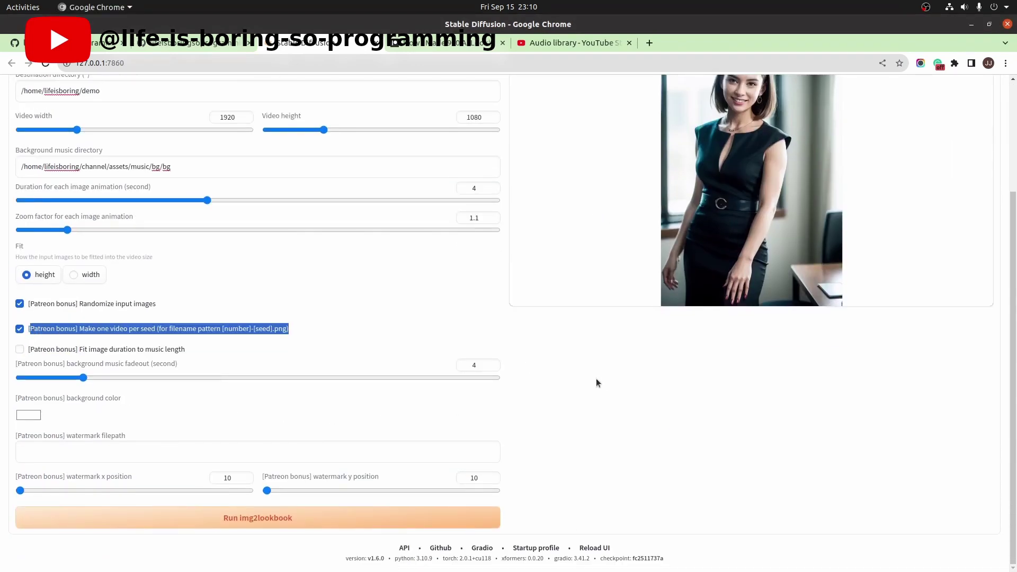
{"action": "left_click", "coordinate": [665, 411]}
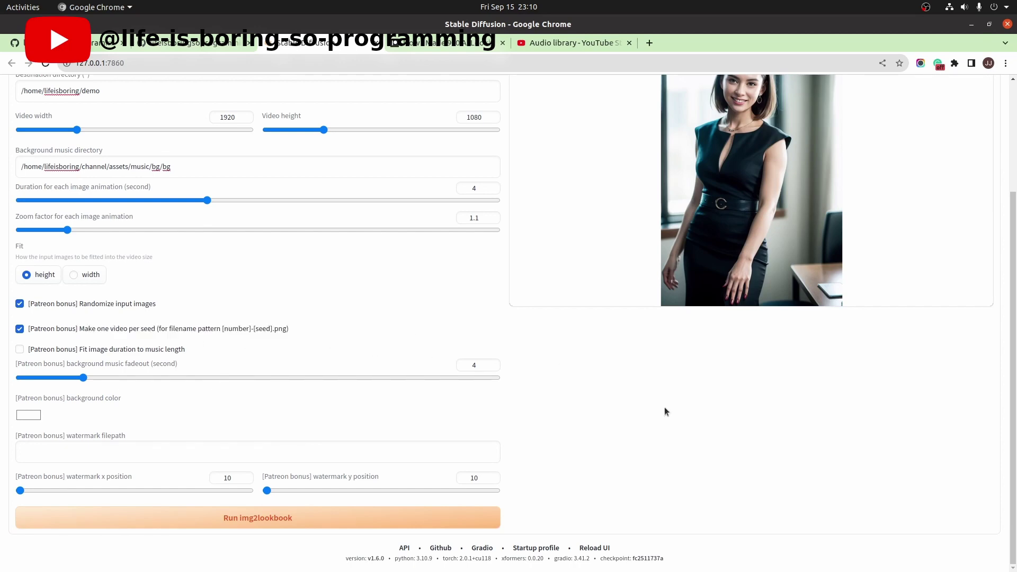
{"action": "scroll", "coordinate": [688, 461], "scroll_direction": "up", "scroll_amount": 5}
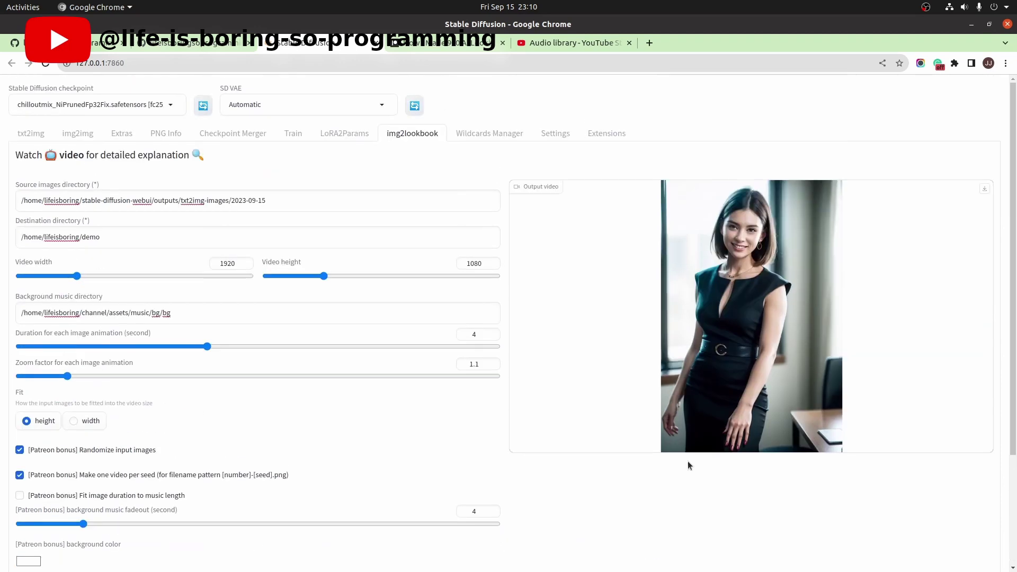